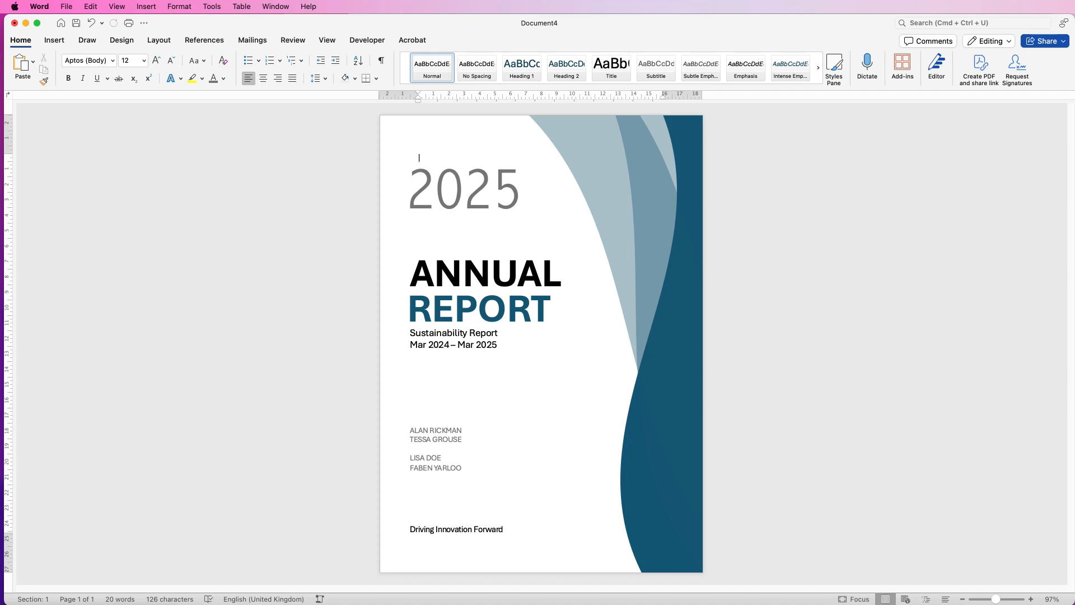
Create a blank document and draw a Wave banner shape about 17 cm wide and 7 cm high mid-page
{"action": "key", "text": "super+n"}
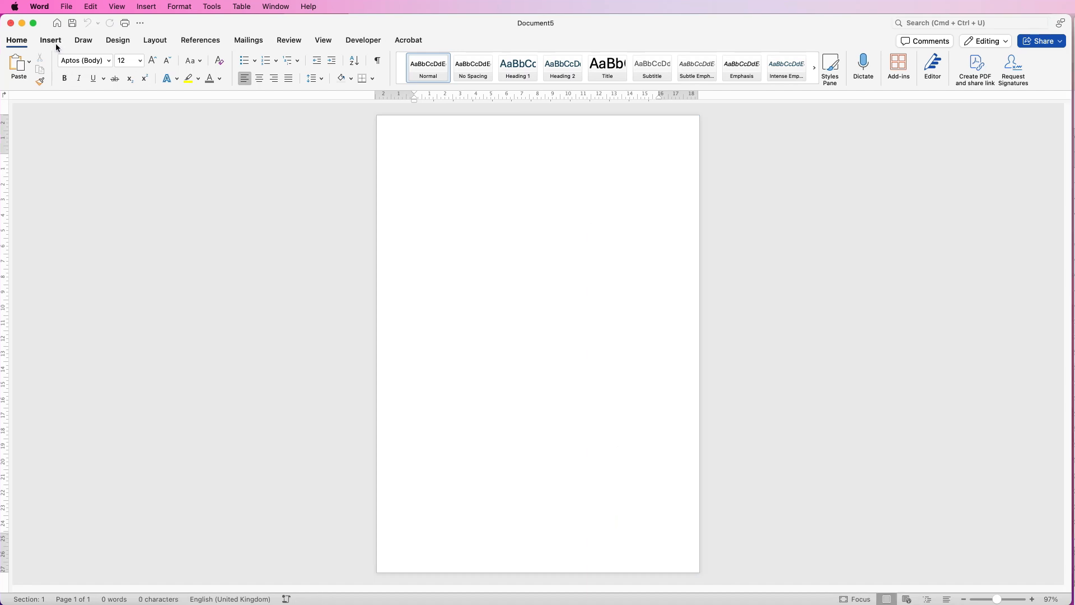
{"action": "left_click", "coordinate": [52, 42]}
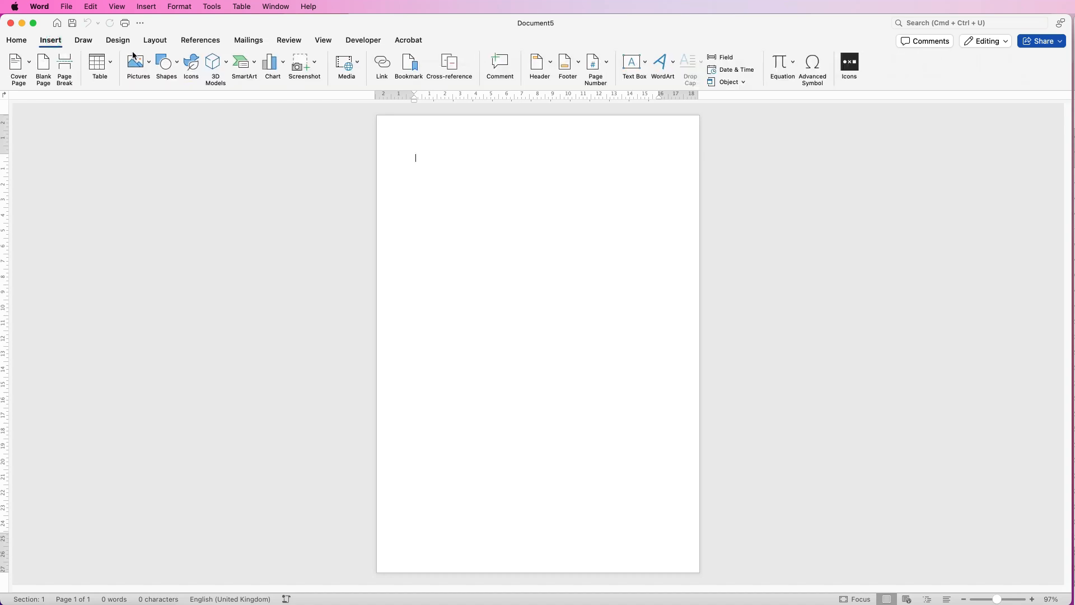
{"action": "left_click", "coordinate": [178, 65]}
{"action": "left_click_drag", "start_coordinate": [439, 204], "coordinate": [430, 350]}
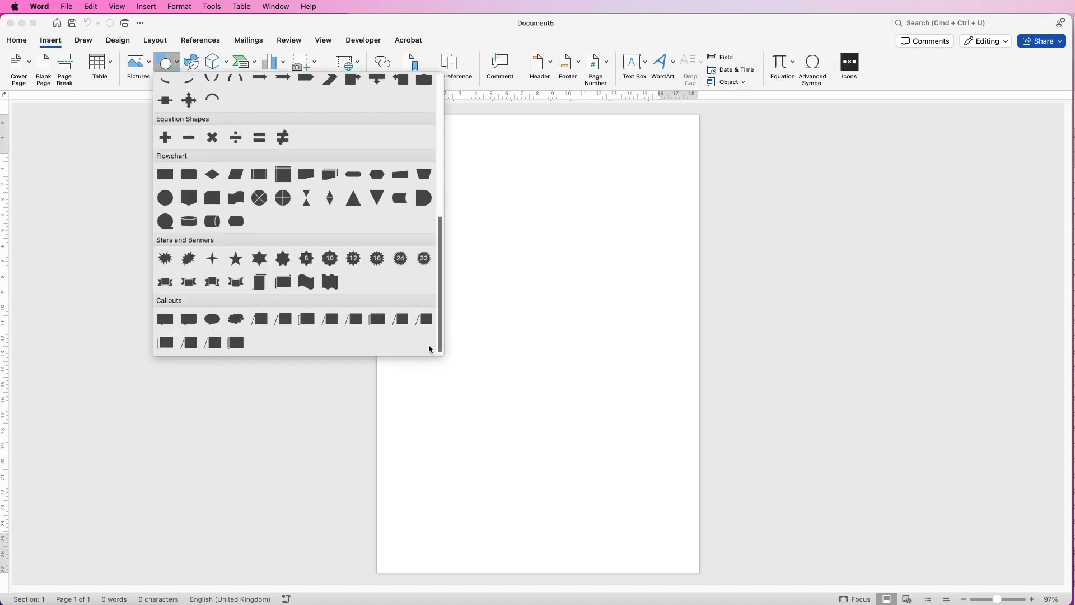
{"action": "left_click", "coordinate": [307, 286]}
{"action": "left_click_drag", "start_coordinate": [412, 251], "coordinate": [677, 359]}
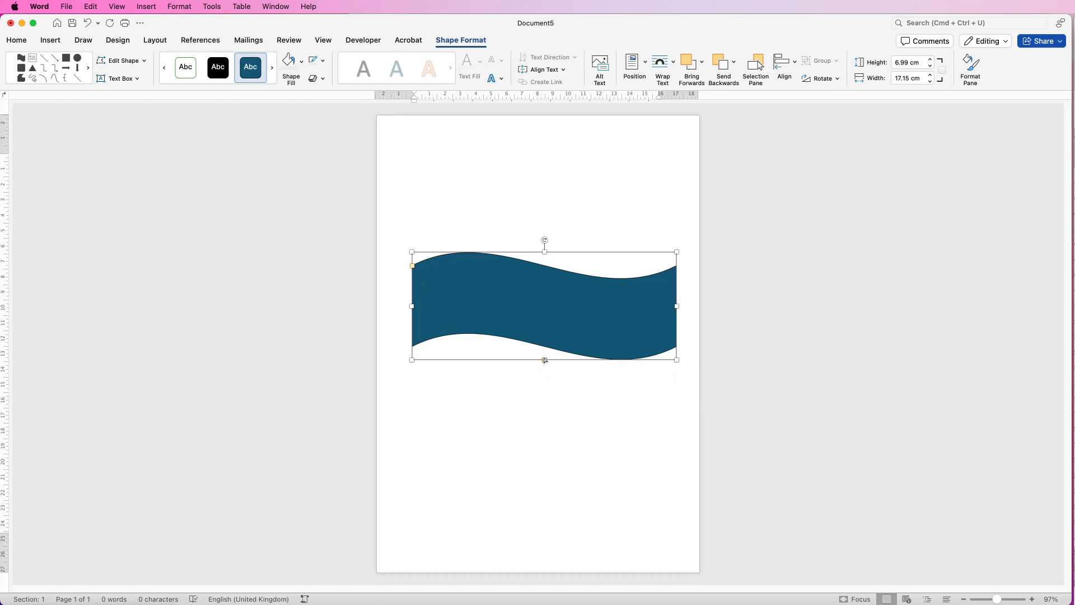
Deepen the curve of the wave shape using its adjustment points
{"action": "mouse_move", "coordinate": [542, 362]}
{"action": "left_mouse_down"}
{"action": "mouse_move", "coordinate": [533, 362]}
{"action": "mouse_move", "coordinate": [552, 368]}
{"action": "mouse_move", "coordinate": [542, 366]}
{"action": "left_mouse_up"}
{"action": "mouse_move", "coordinate": [414, 272]}
{"action": "left_mouse_down"}
{"action": "mouse_move", "coordinate": [413, 282]}
{"action": "mouse_move", "coordinate": [415, 252]}
{"action": "mouse_move", "coordinate": [412, 287]}
{"action": "left_mouse_up"}
{"action": "left_click_drag", "start_coordinate": [543, 361], "coordinate": [545, 365]}
Rotate the wave 90° counterclockwise so it stands vertically, and remove its outline
{"action": "left_click_drag", "start_coordinate": [545, 239], "coordinate": [504, 306]}
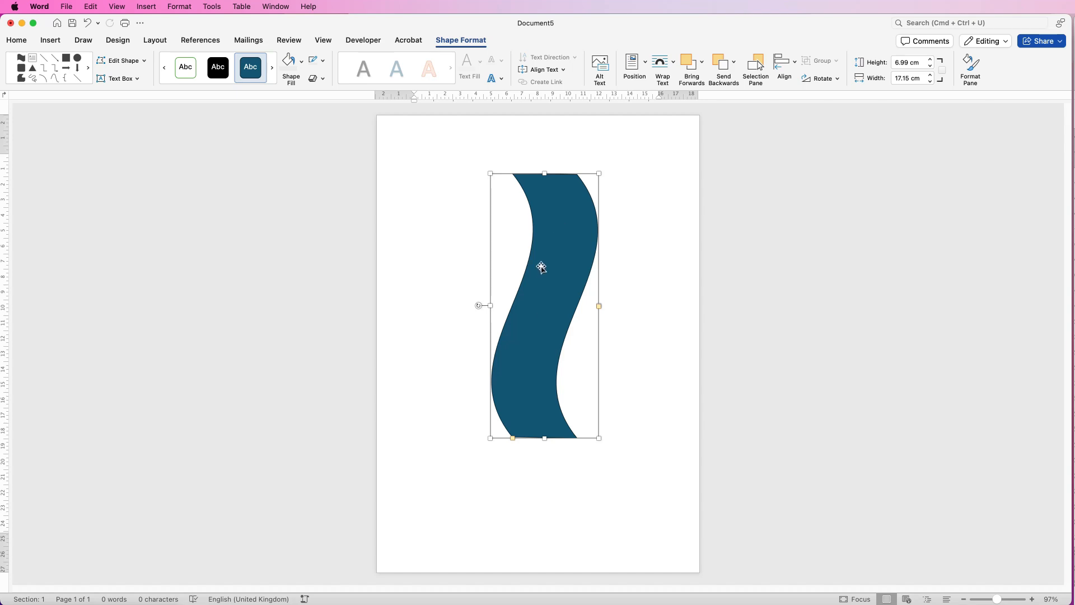
{"action": "left_click", "coordinate": [324, 65]}
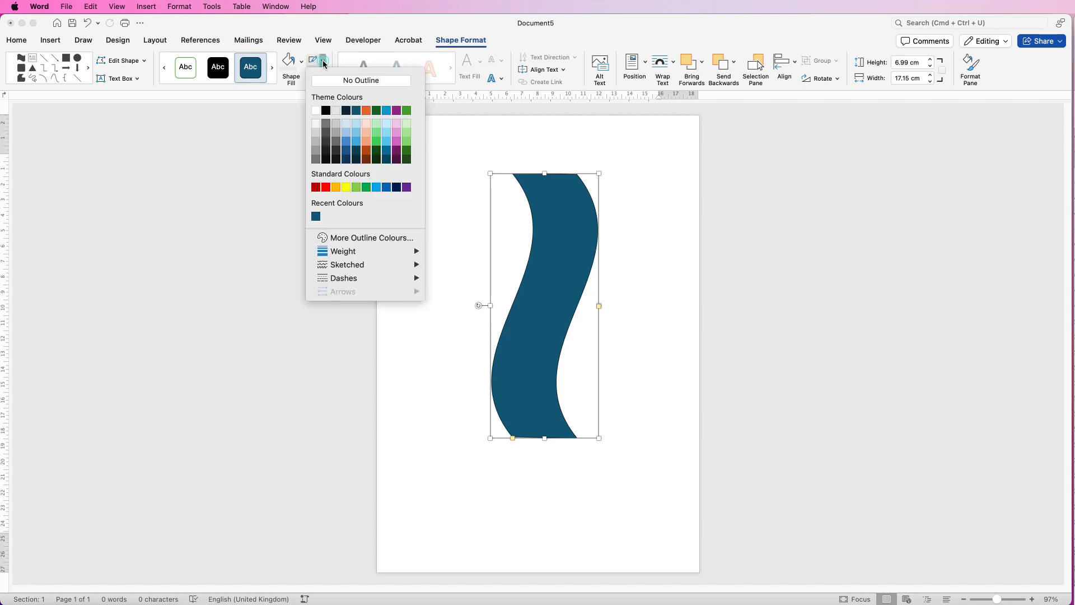
{"action": "left_click", "coordinate": [353, 81]}
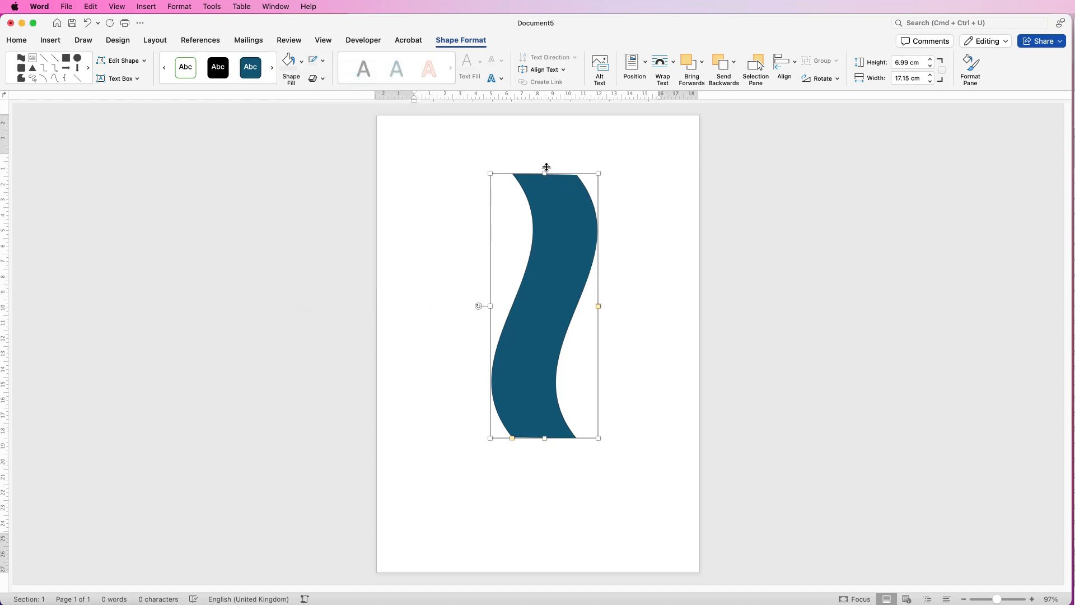
Enlarge the wave to about 30.8 cm long and 10.6 cm across, and position it full height along the page's right edge, partly off the page
{"action": "left_click_drag", "start_coordinate": [546, 167], "coordinate": [546, 127]}
{"action": "left_click_drag", "start_coordinate": [545, 438], "coordinate": [546, 573]}
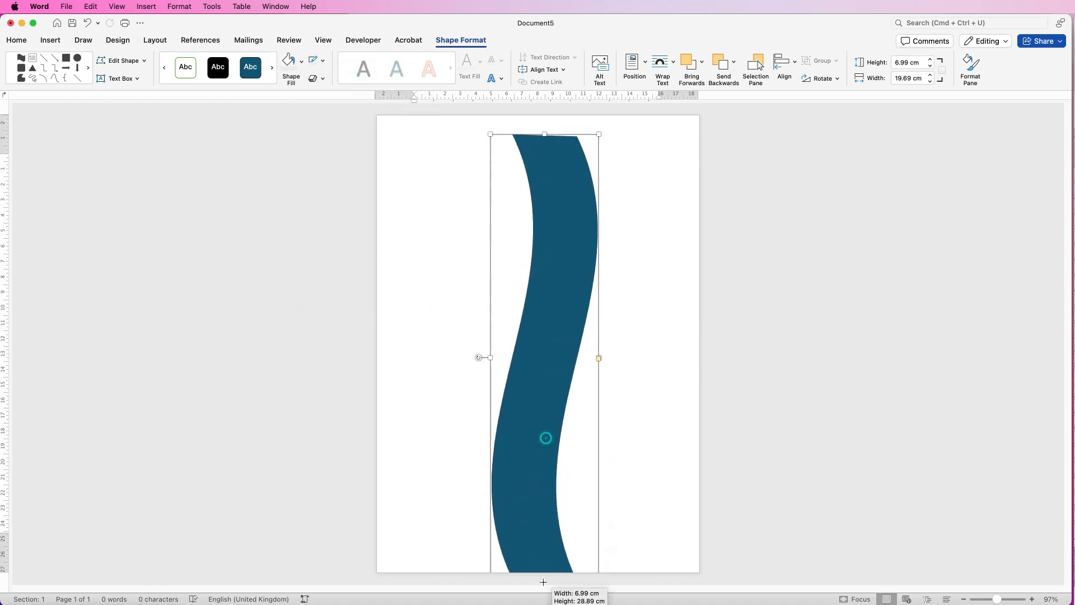
{"action": "left_click_drag", "start_coordinate": [562, 331], "coordinate": [681, 299]}
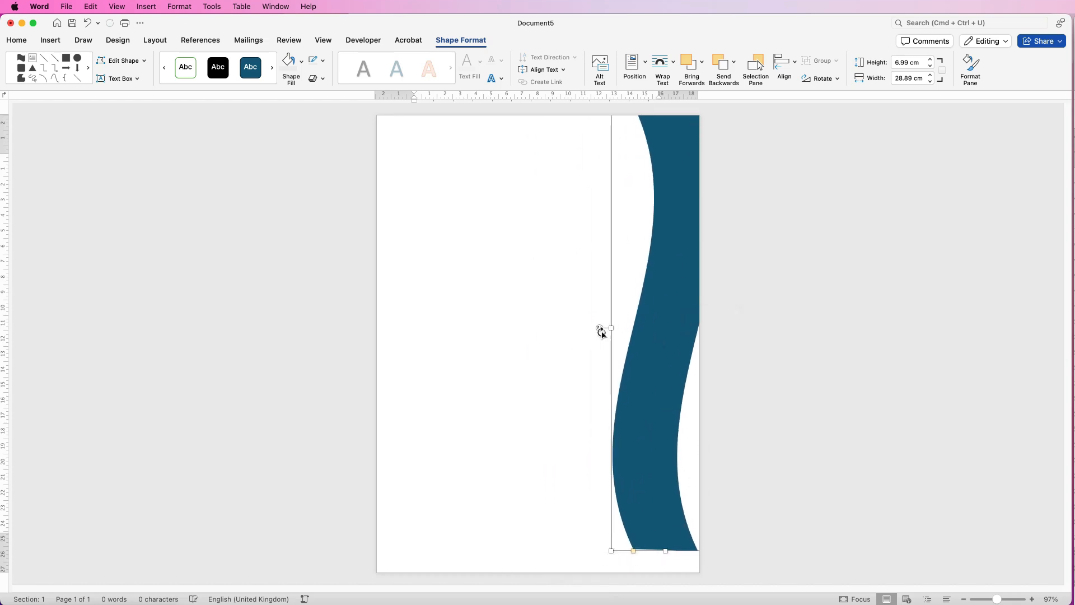
{"action": "left_click_drag", "start_coordinate": [611, 329], "coordinate": [556, 329]}
{"action": "left_click_drag", "start_coordinate": [633, 360], "coordinate": [641, 370]}
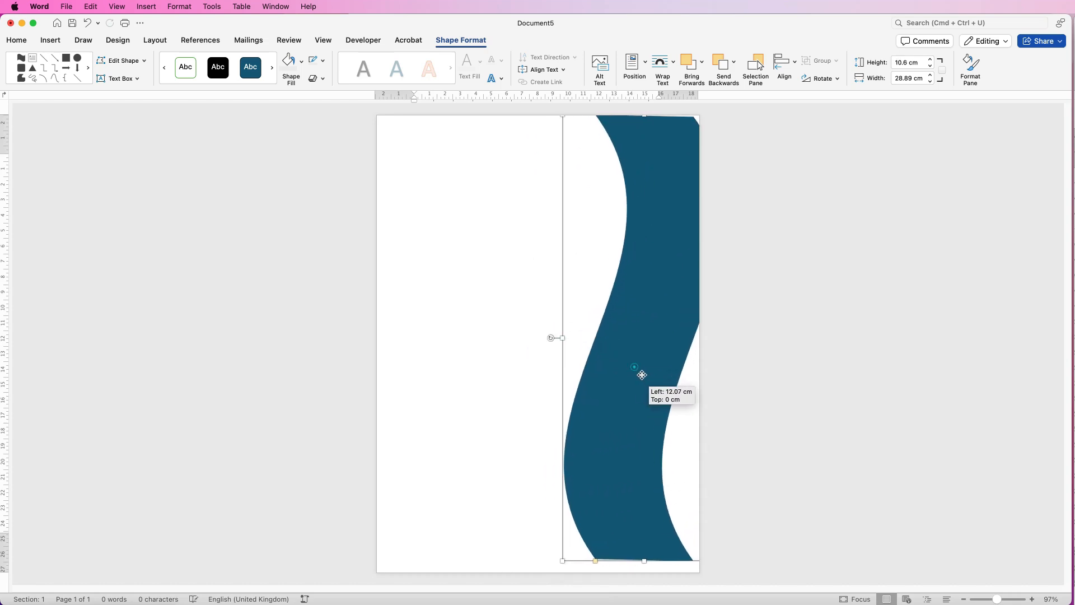
{"action": "left_click_drag", "start_coordinate": [645, 562], "coordinate": [644, 582]}
{"action": "left_click_drag", "start_coordinate": [656, 396], "coordinate": [703, 391]}
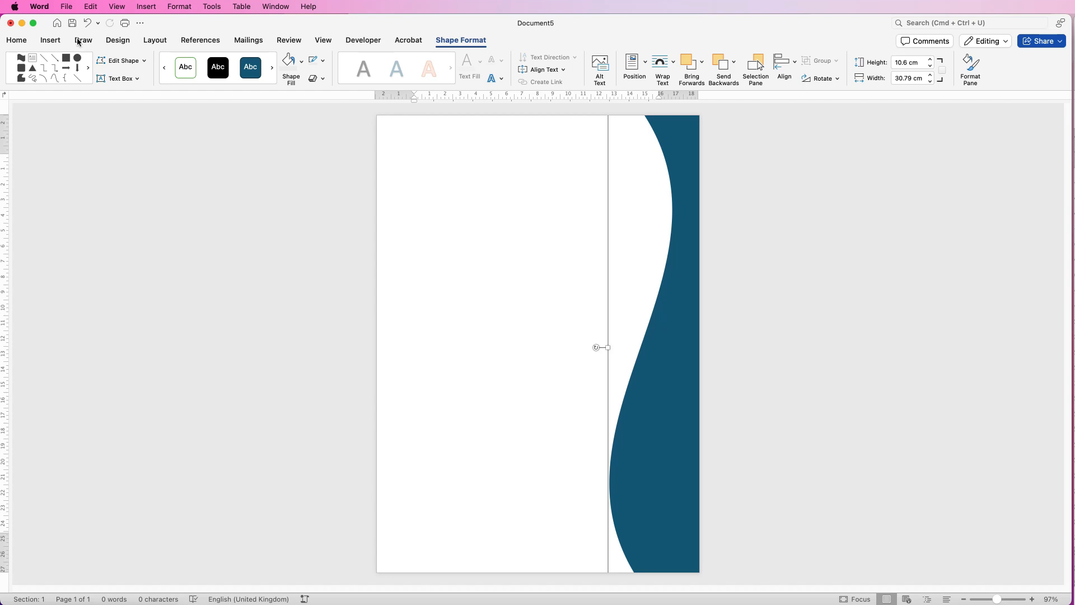
Copy the blue wave and paste a duplicate onto the page
{"action": "left_click", "coordinate": [17, 40]}
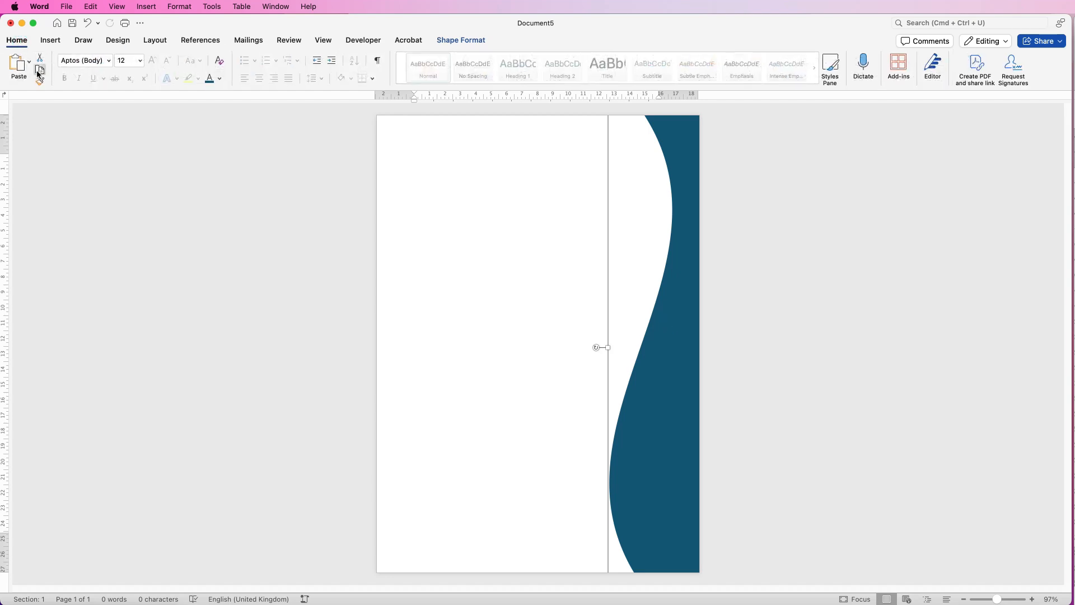
{"action": "left_click", "coordinate": [39, 70]}
{"action": "left_click", "coordinate": [476, 221]}
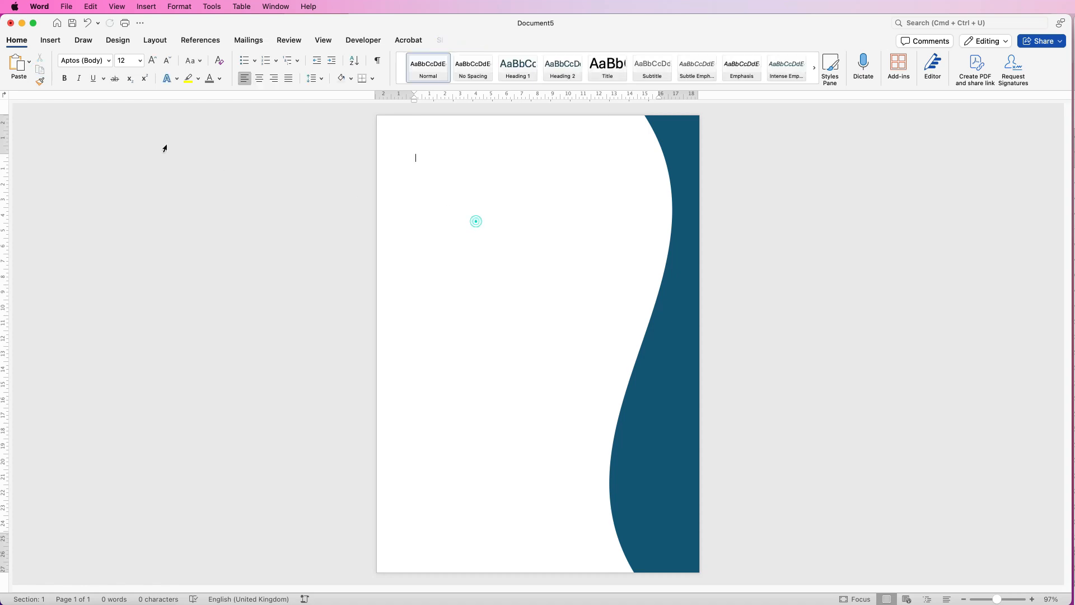
{"action": "left_click", "coordinate": [18, 65]}
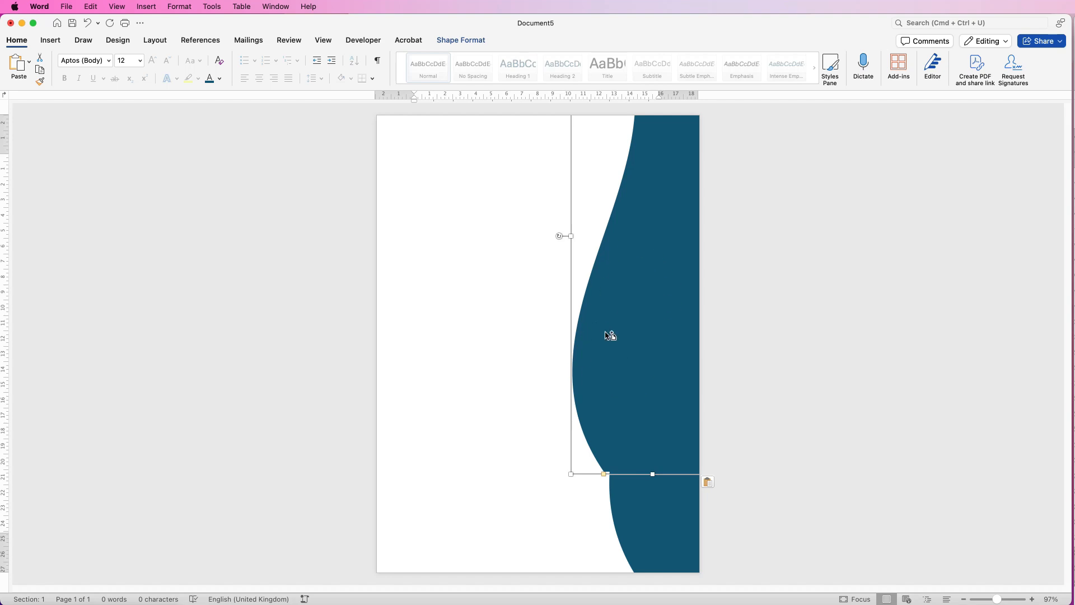
{"action": "left_click_drag", "start_coordinate": [610, 336], "coordinate": [439, 369]}
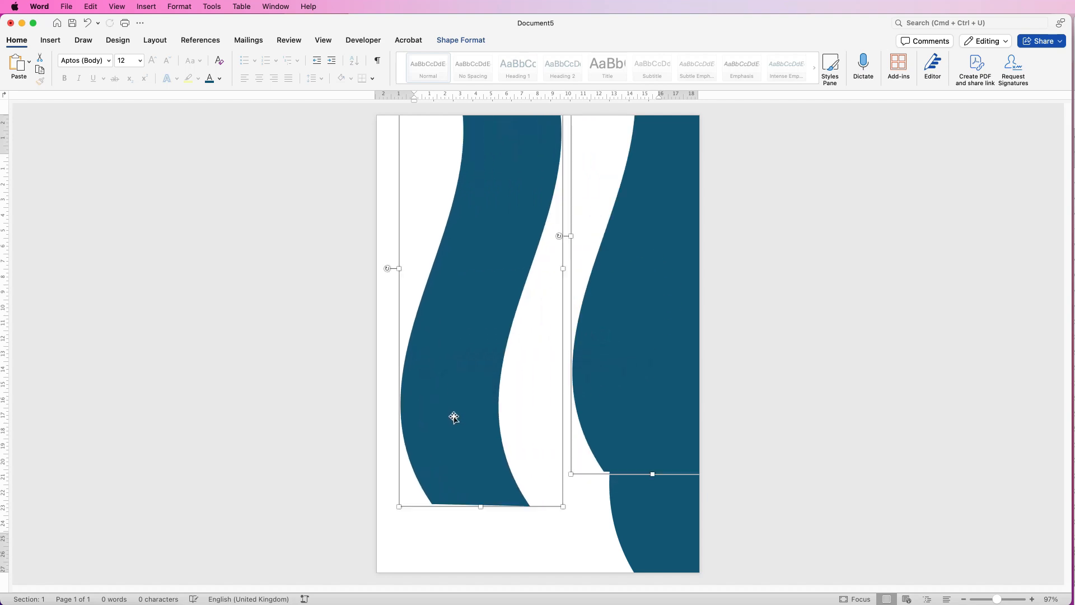
{"action": "left_click", "coordinate": [485, 540]}
{"action": "left_click", "coordinate": [473, 416]}
{"action": "key", "text": "Delete"}
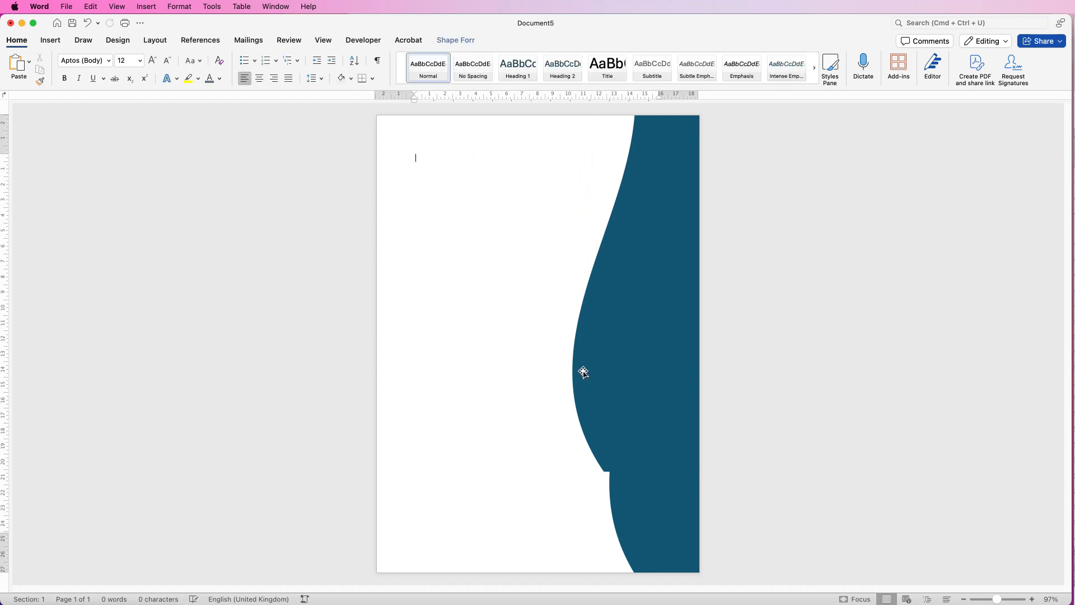
Move the pasted wave to the middle of the page and tilt it about 17° counterclockwise
{"action": "left_click_drag", "start_coordinate": [624, 336], "coordinate": [520, 487]}
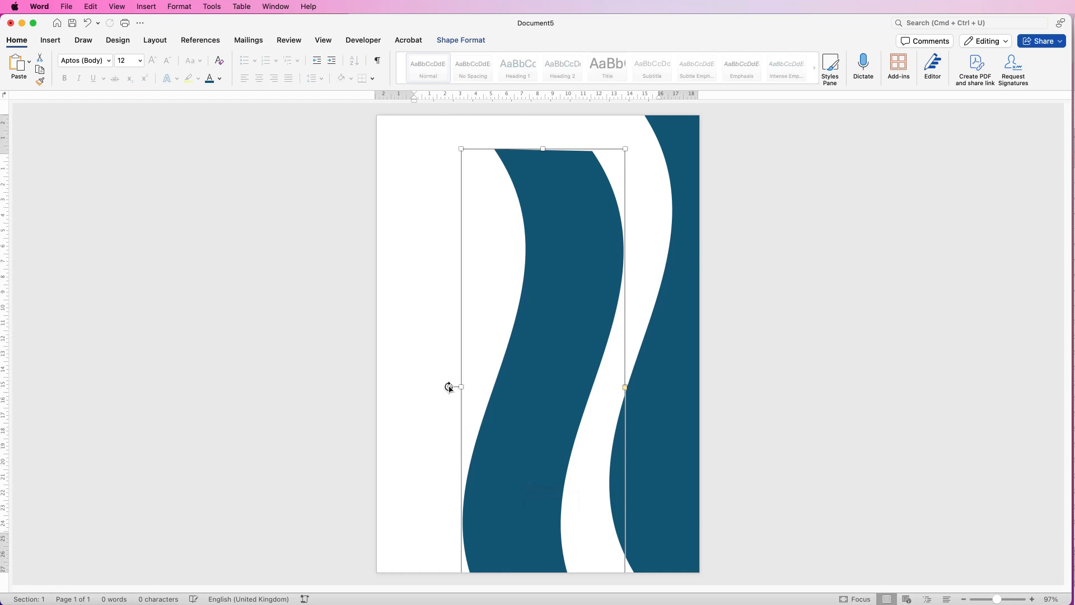
{"action": "left_click_drag", "start_coordinate": [449, 387], "coordinate": [442, 417]}
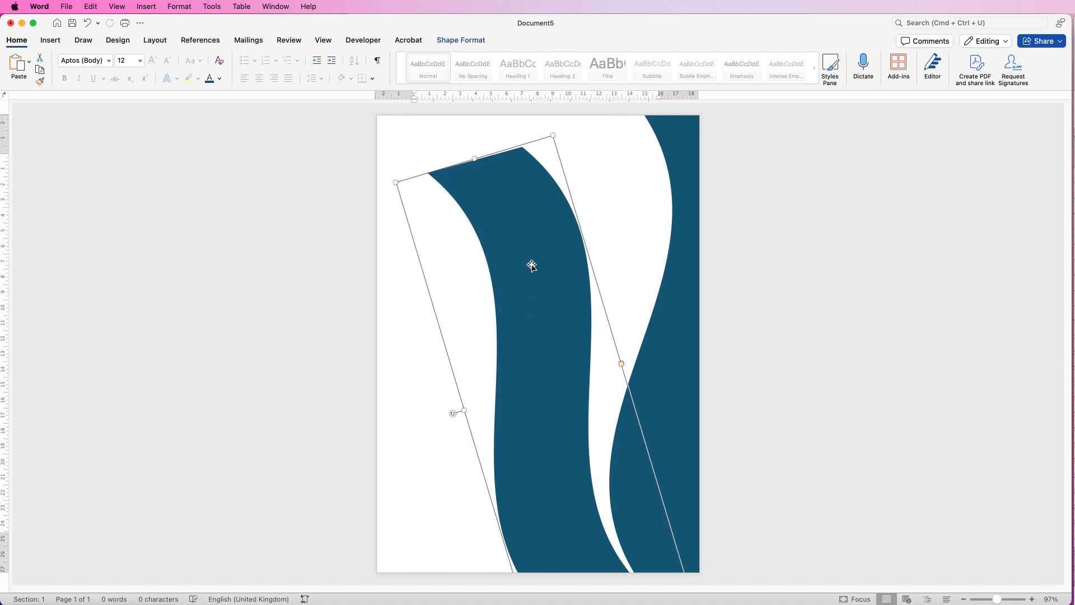
Set the fill transparency of the tilted wave to 65%
{"action": "left_click", "coordinate": [471, 40]}
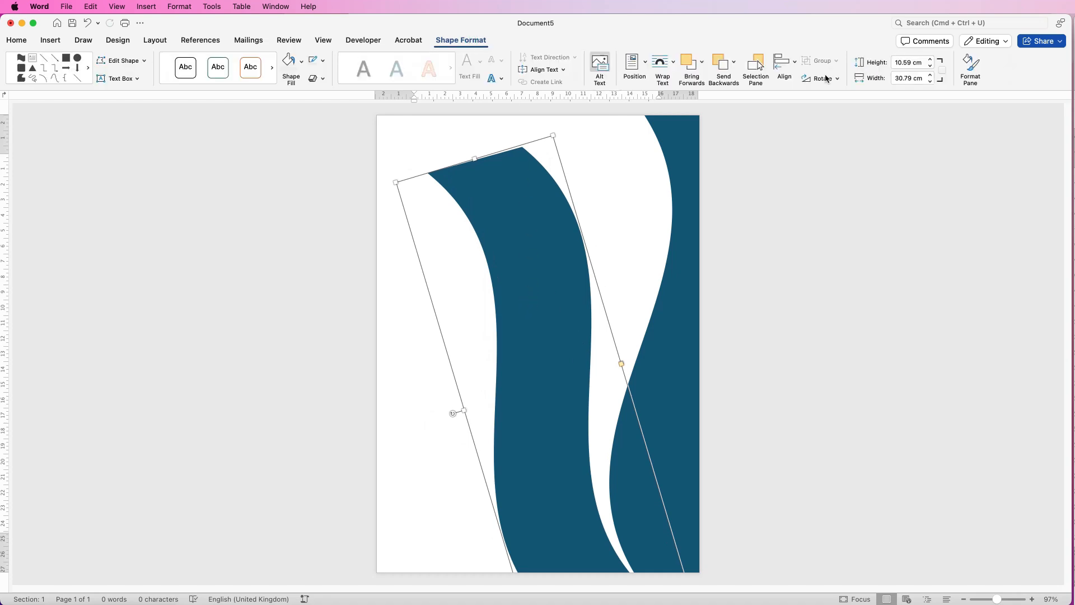
{"action": "left_click", "coordinate": [972, 67]}
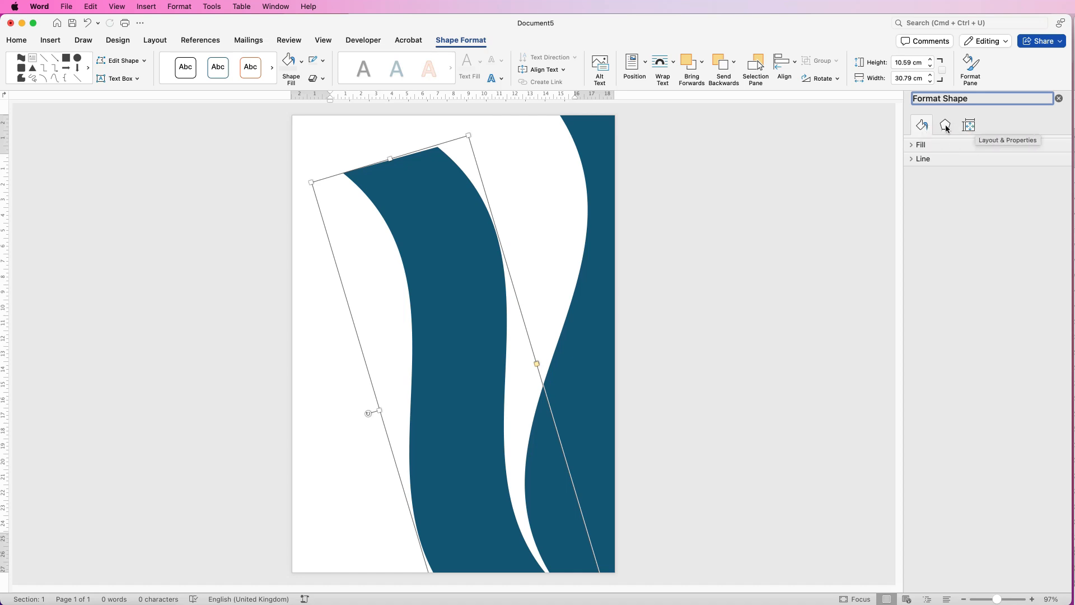
{"action": "left_click", "coordinate": [912, 145]}
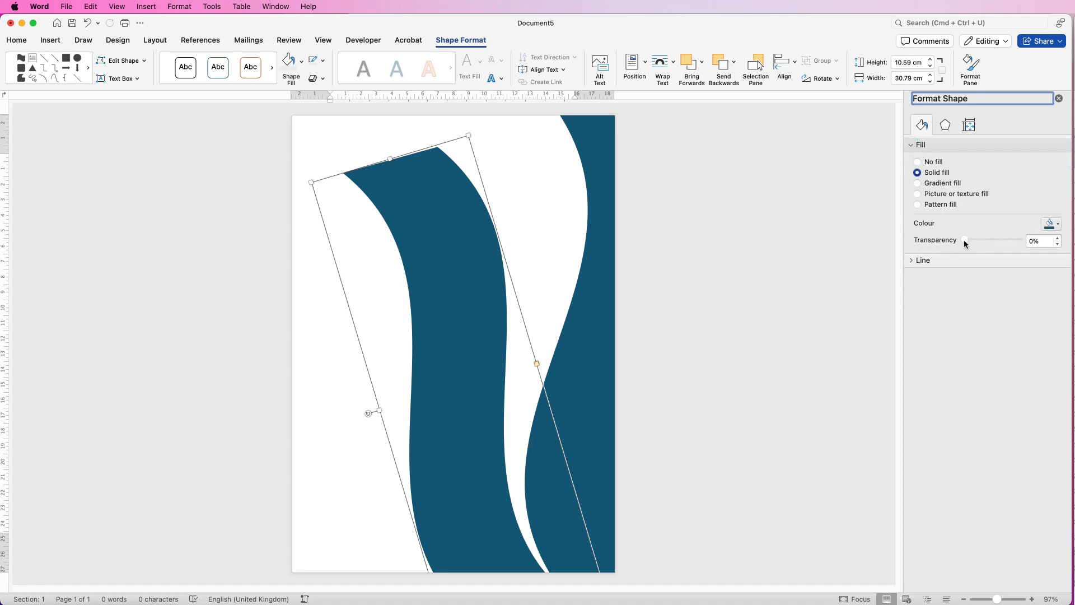
{"action": "left_click_drag", "start_coordinate": [963, 238], "coordinate": [1000, 239]}
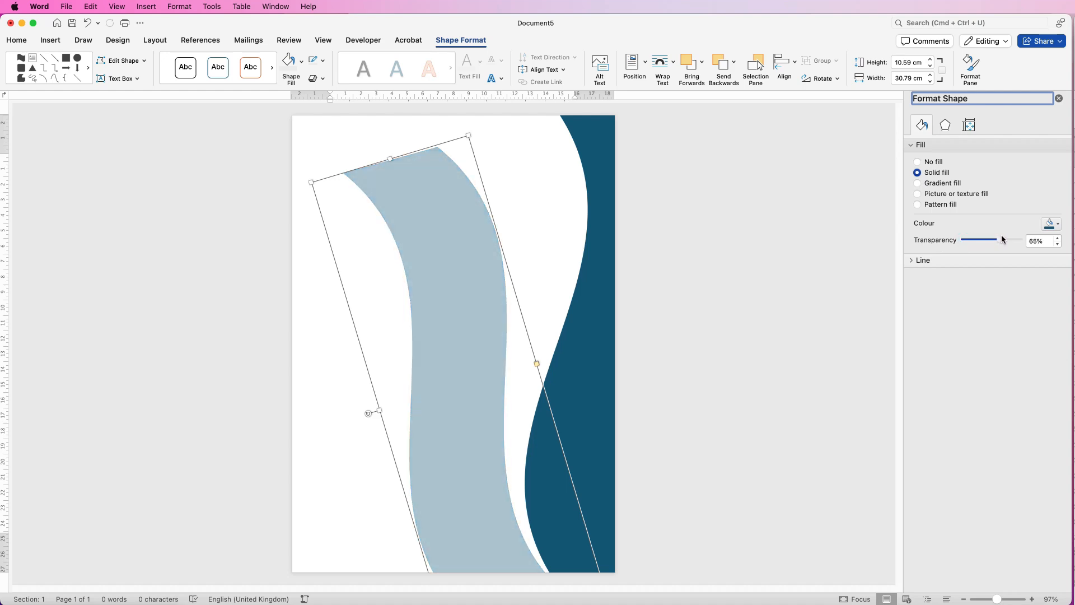
Place the translucent wave and an offset duplicate over the upper part of the dark wave, tilting both slightly further counterclockwise
{"action": "left_click_drag", "start_coordinate": [485, 291], "coordinate": [536, 249]}
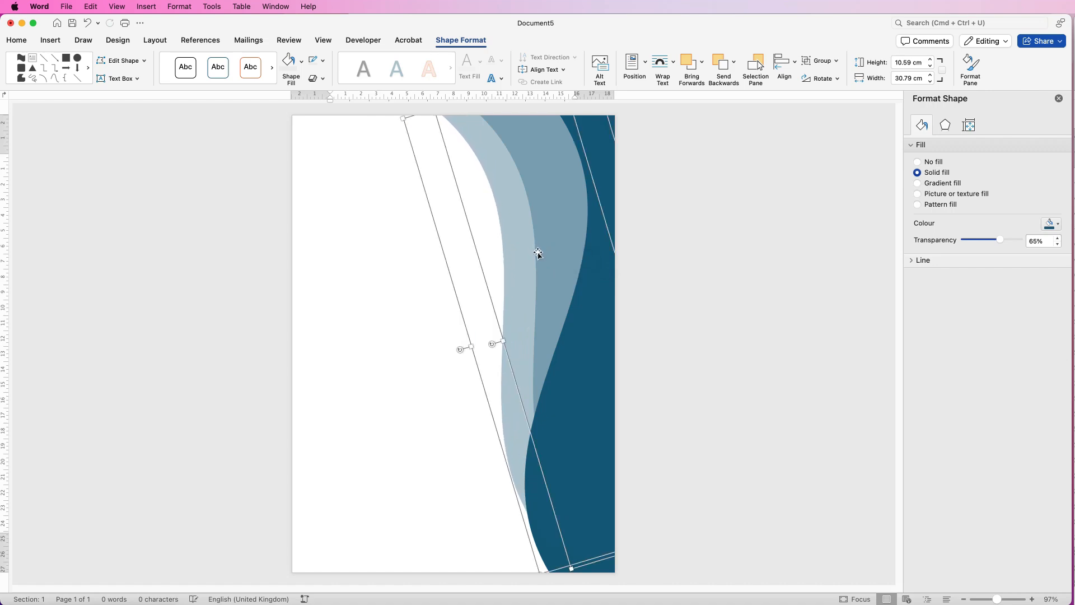
{"action": "left_click_drag", "start_coordinate": [491, 344], "coordinate": [572, 283]}
{"action": "left_click", "coordinate": [423, 343]}
{"action": "left_click", "coordinate": [562, 240]}
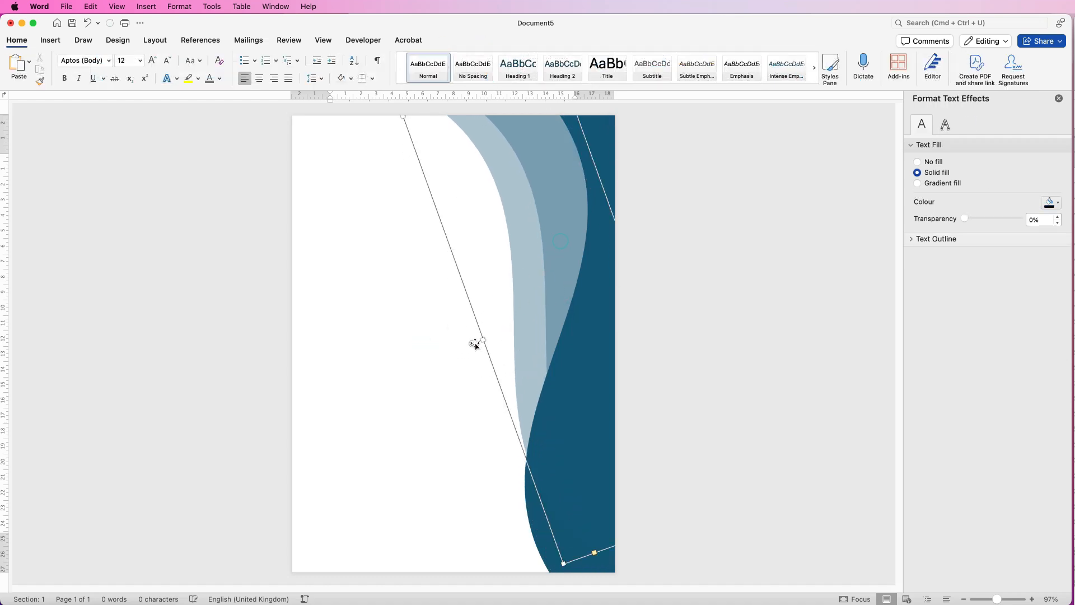
{"action": "left_click_drag", "start_coordinate": [474, 343], "coordinate": [473, 338]}
{"action": "key", "text": "super+z"}
Open the Selection Pane and toggle the visibility of each wave to identify which entry is which
{"action": "left_click", "coordinate": [566, 202]}
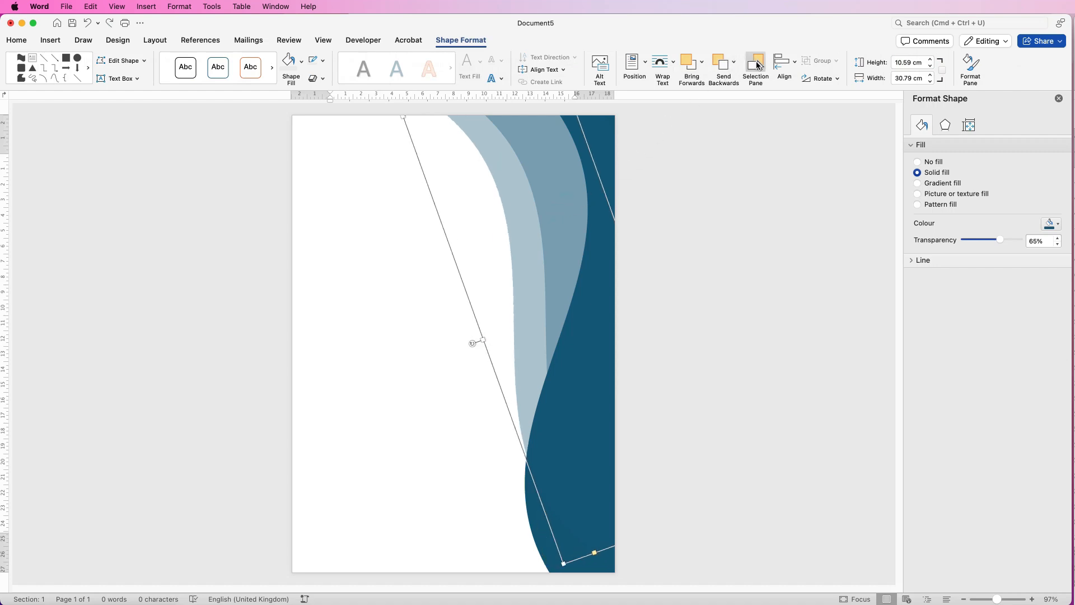
{"action": "left_click", "coordinate": [756, 67]}
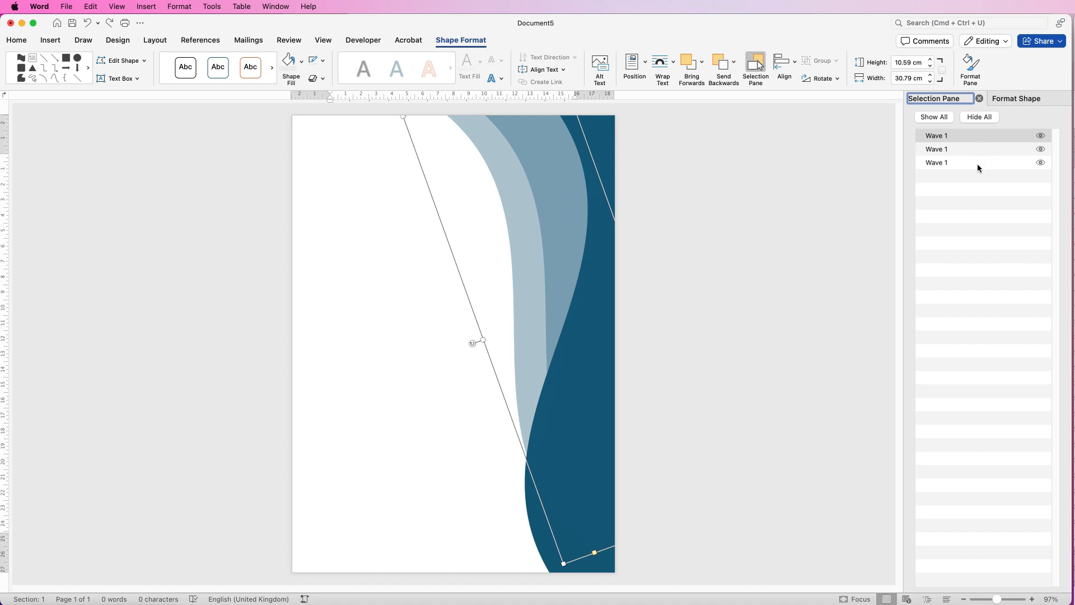
{"action": "left_click", "coordinate": [1042, 149]}
{"action": "left_click", "coordinate": [1042, 149]}
{"action": "left_click", "coordinate": [1040, 137]}
{"action": "left_click", "coordinate": [1040, 137]}
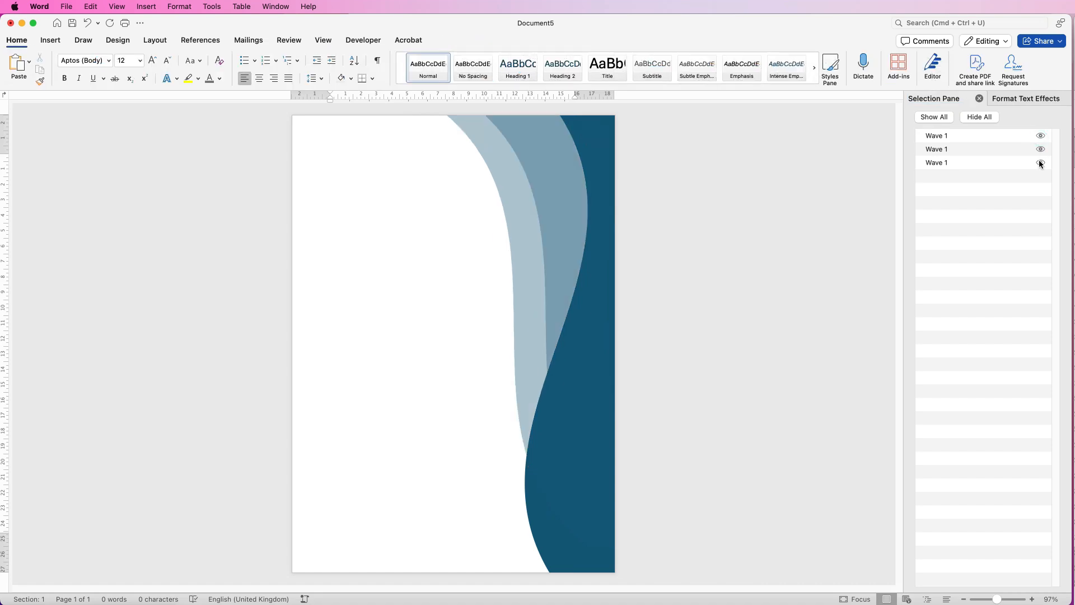
{"action": "left_click", "coordinate": [1040, 162]}
{"action": "left_click", "coordinate": [1039, 163]}
Tilt the right-hand translucent wave slightly clockwise and nudge the left-hand one a little to the right
{"action": "left_click", "coordinate": [963, 148]}
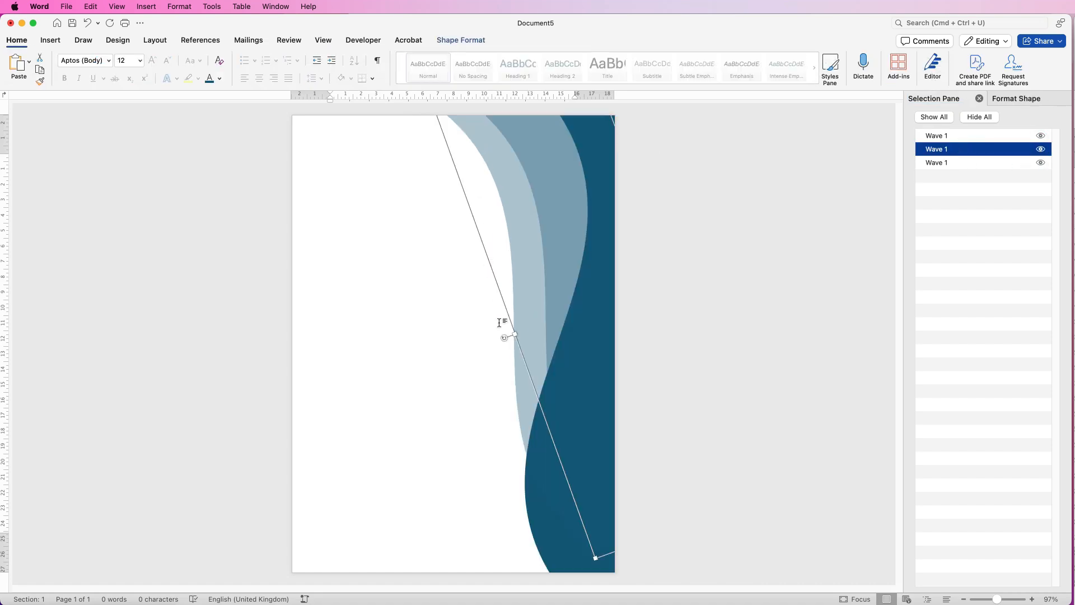
{"action": "left_click_drag", "start_coordinate": [504, 338], "coordinate": [496, 327]}
{"action": "left_click", "coordinate": [475, 328]}
{"action": "left_click_drag", "start_coordinate": [529, 248], "coordinate": [536, 245]}
{"action": "left_click", "coordinate": [396, 278]}
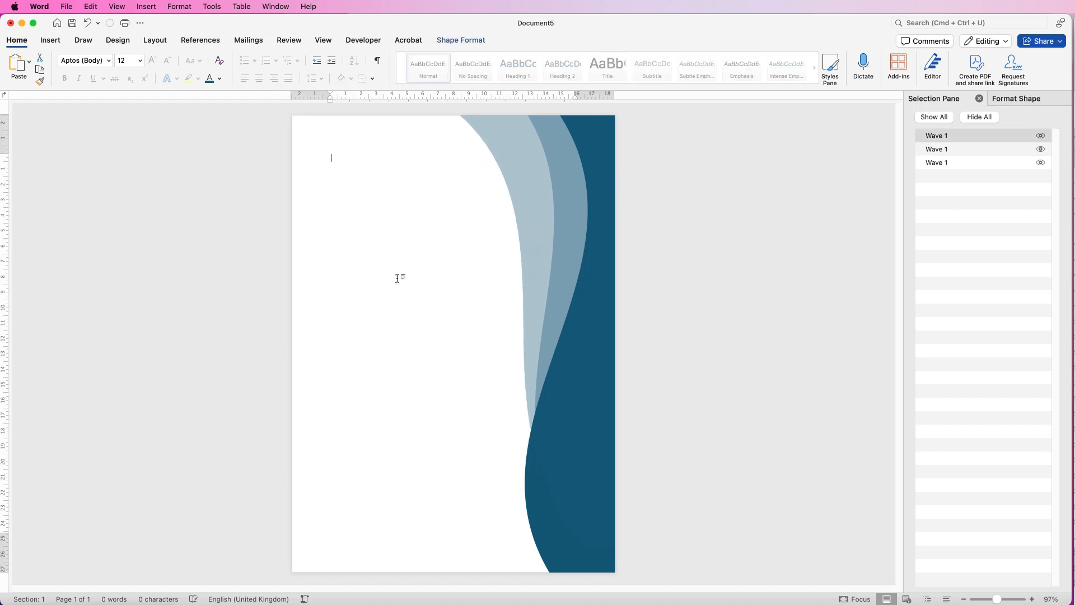
Insert a WordArt text box in the black fill style near the top of the page
{"action": "left_click", "coordinate": [52, 40]}
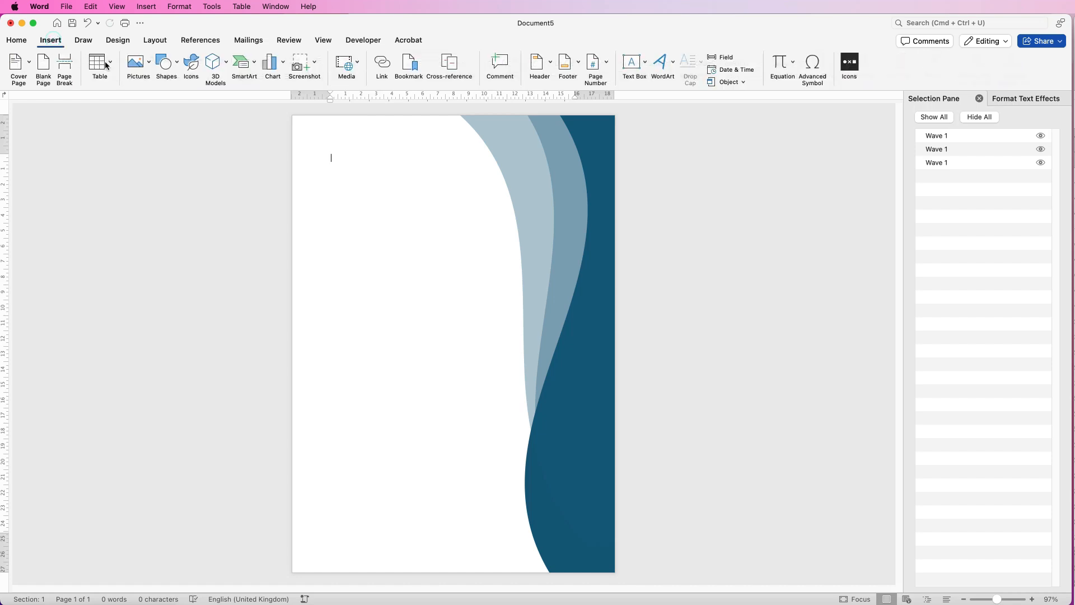
{"action": "left_click", "coordinate": [656, 64]}
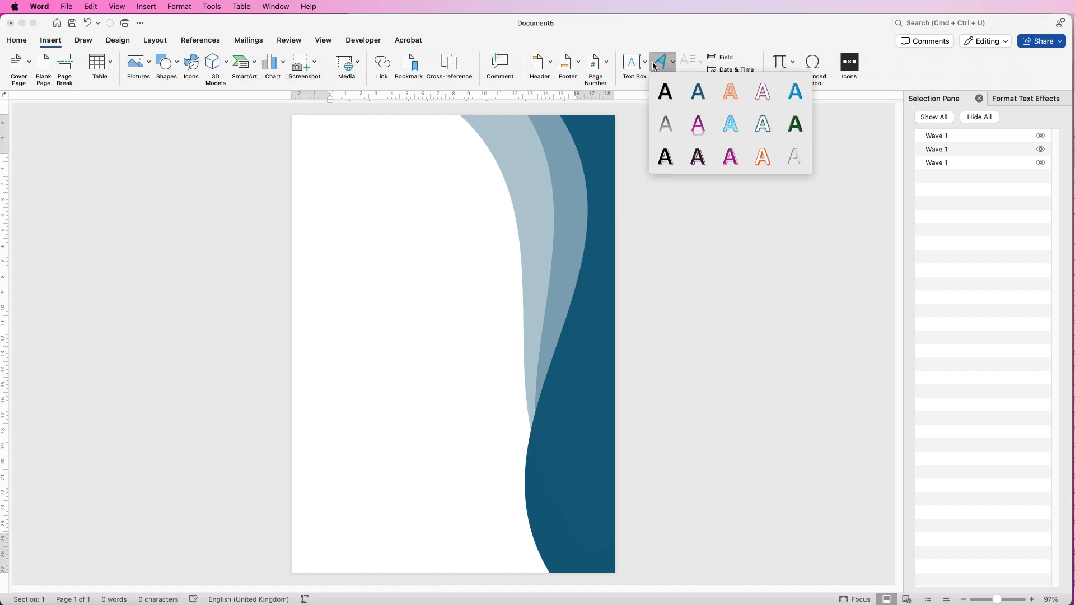
{"action": "left_click", "coordinate": [657, 118]}
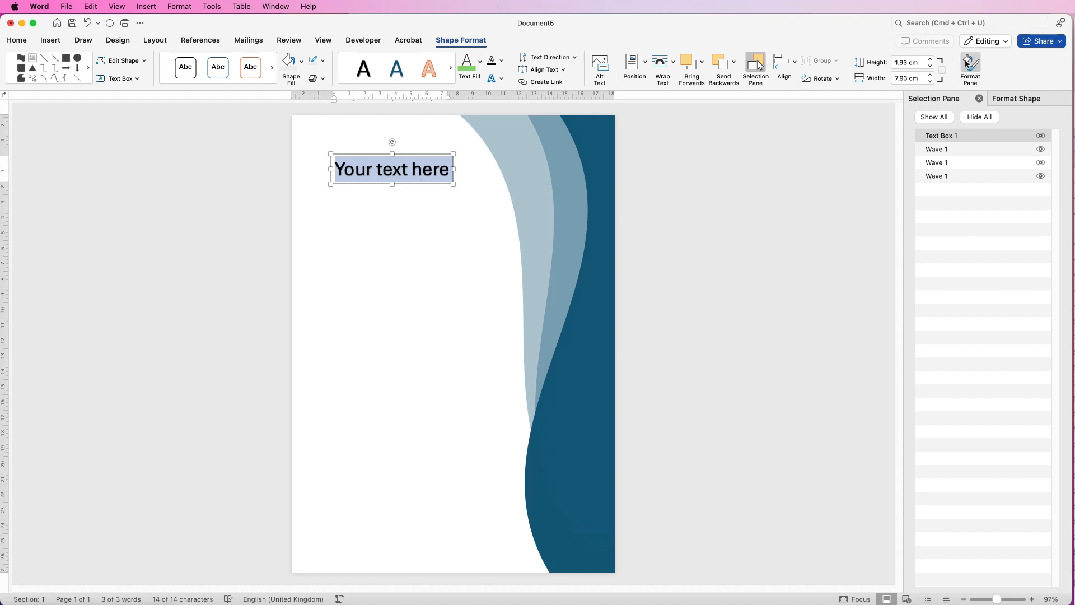
Remove the shadow effect from the WordArt placeholder text
{"action": "left_click", "coordinate": [1009, 99]}
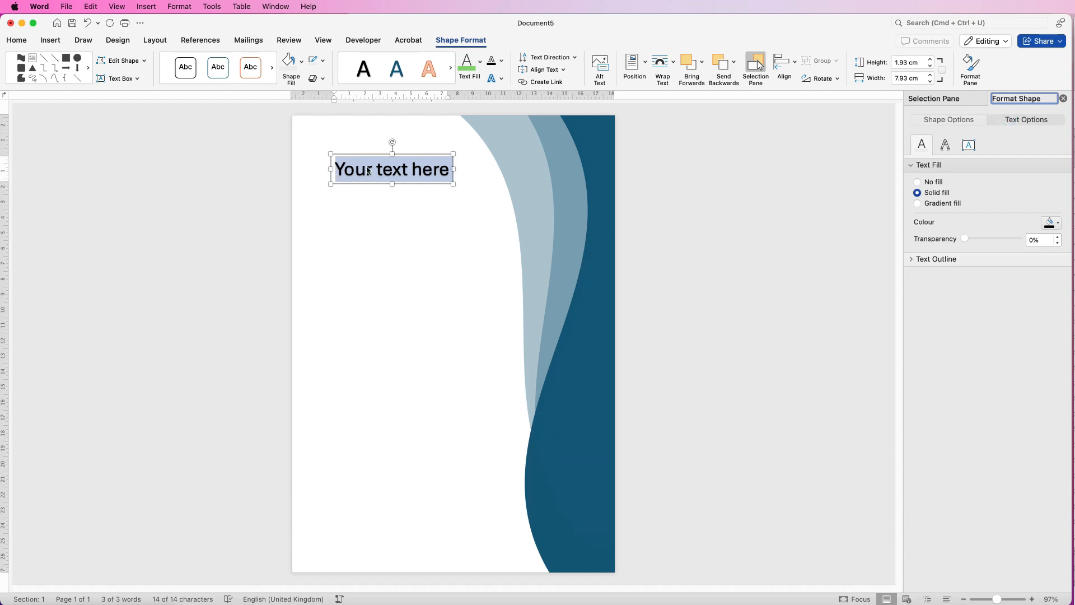
{"action": "left_click", "coordinate": [946, 146]}
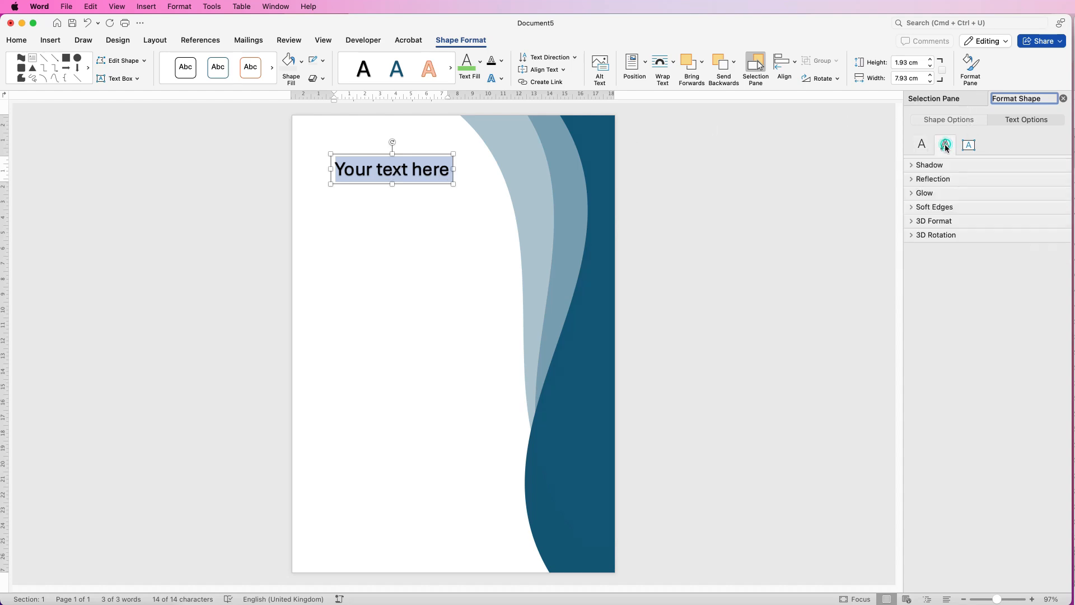
{"action": "left_click", "coordinate": [912, 165]}
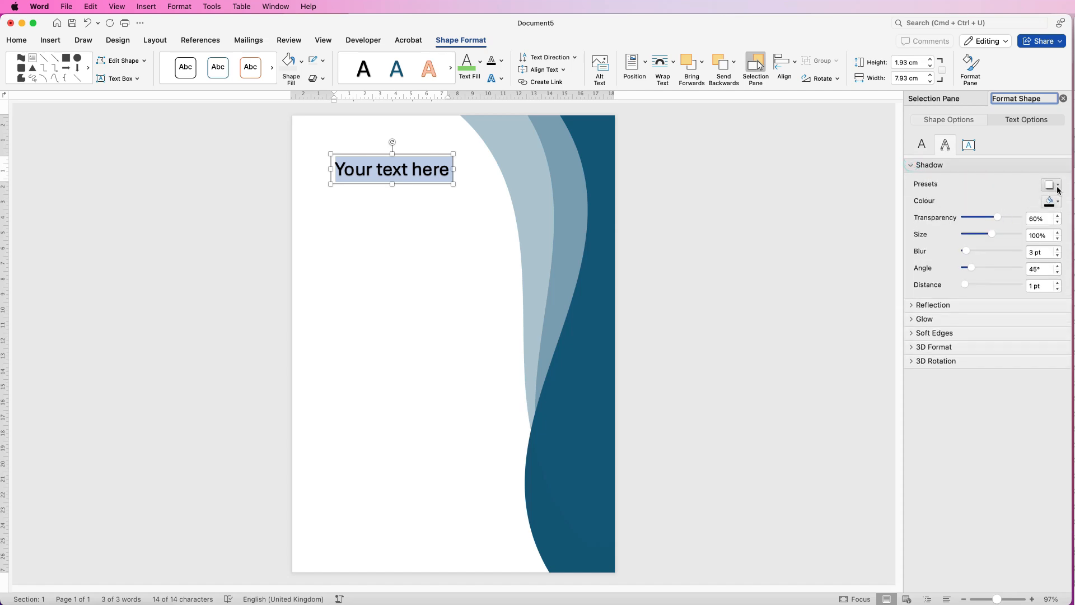
{"action": "left_click", "coordinate": [1051, 186]}
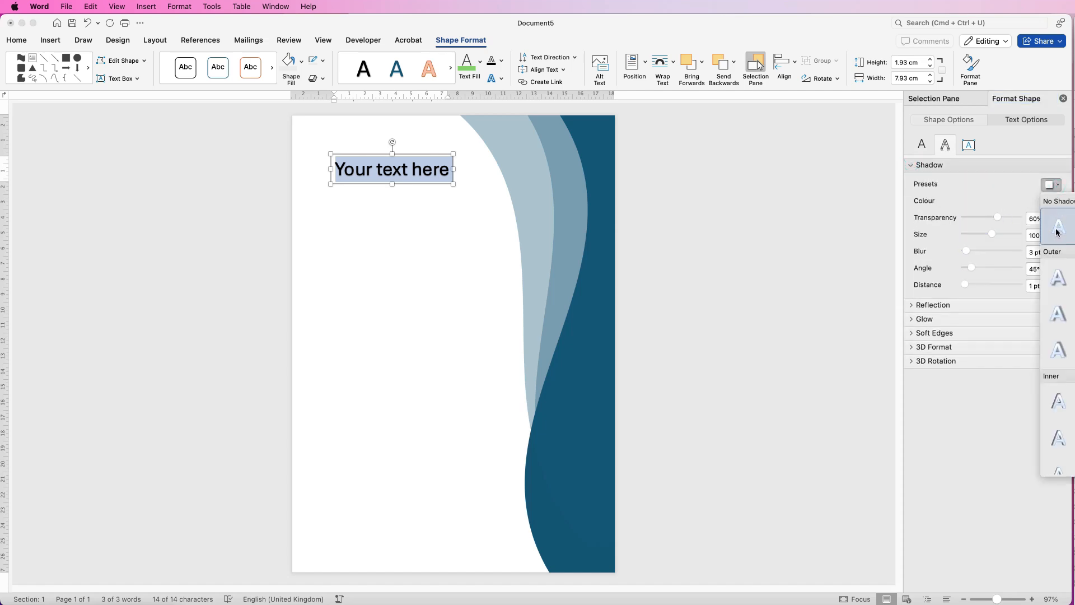
{"action": "left_click", "coordinate": [1057, 231]}
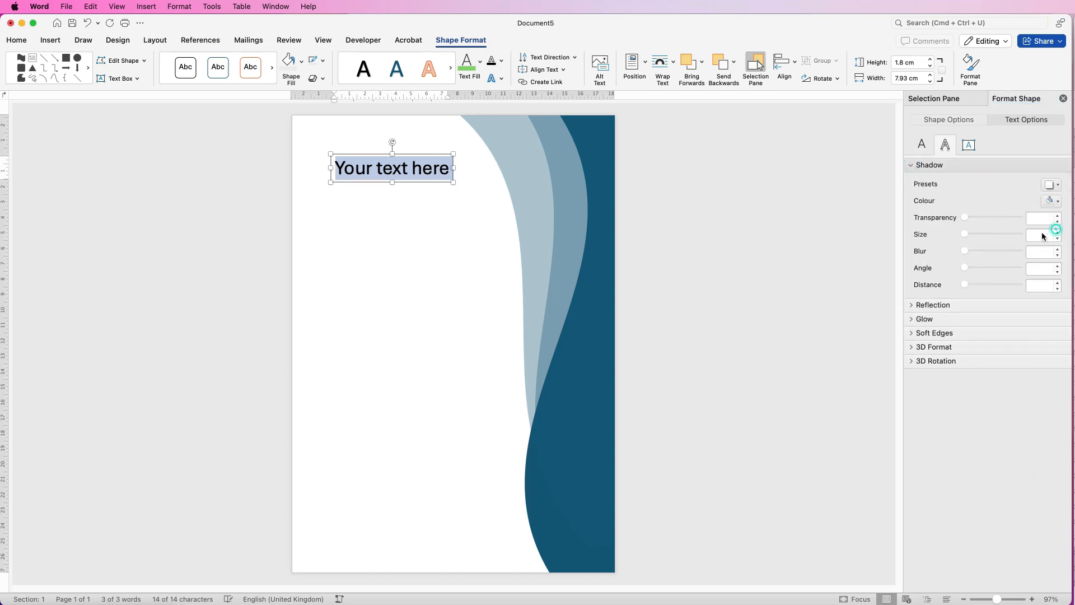
Widen the WordArt text box to about 8.47 cm and replace its placeholder text with ANNUAL
{"action": "left_click", "coordinate": [417, 172]}
{"action": "mouse_move", "coordinate": [448, 172]}
{"action": "left_mouse_down"}
{"action": "mouse_move", "coordinate": [436, 172]}
{"action": "mouse_move", "coordinate": [462, 172]}
{"action": "left_mouse_up"}
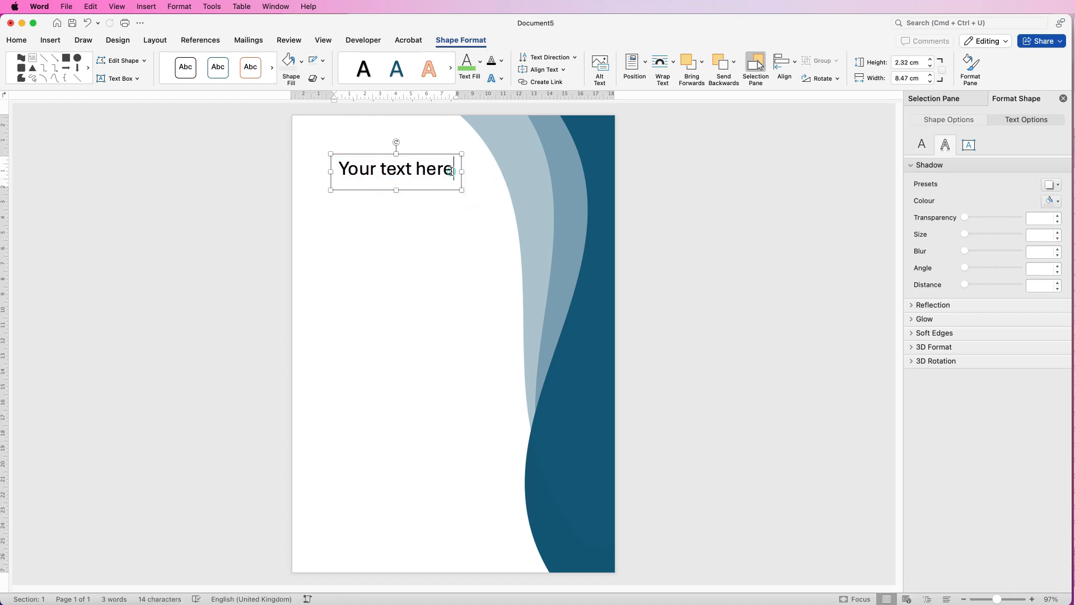
{"action": "key", "text": "super+a"}
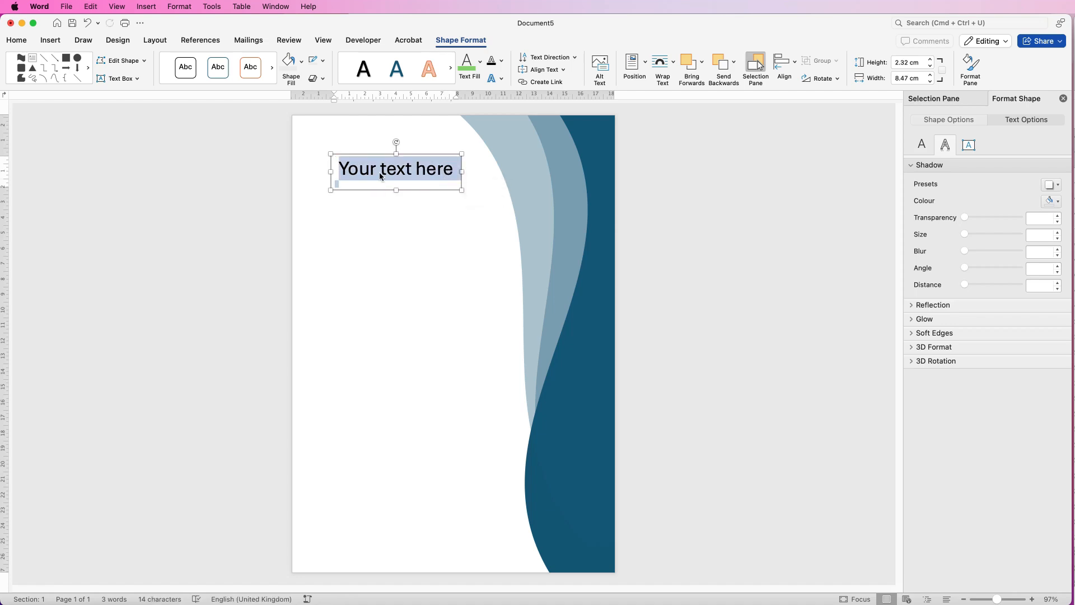
{"action": "type", "text": "ANNUAL"}
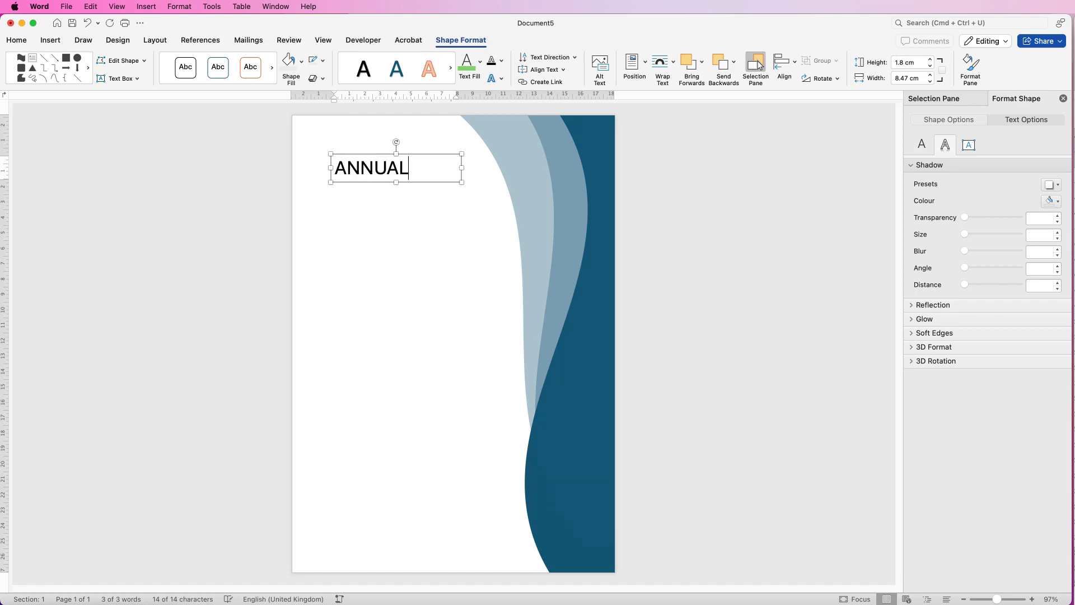
Make ANNUAL bold at 72 pt and widen its text box so the word fits on one line
{"action": "key", "text": "super+a"}
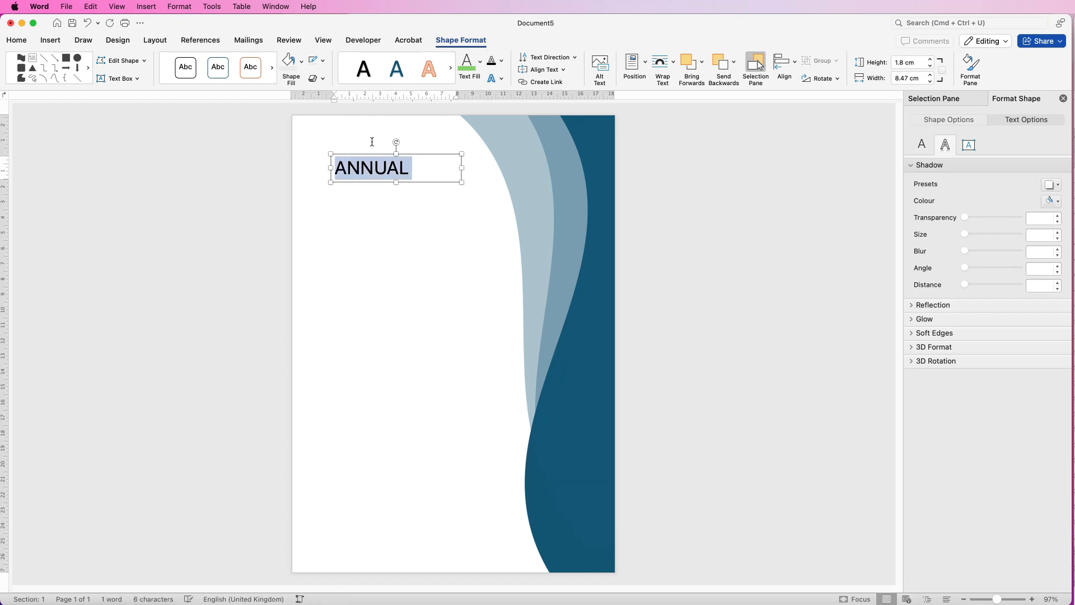
{"action": "left_click", "coordinate": [17, 40]}
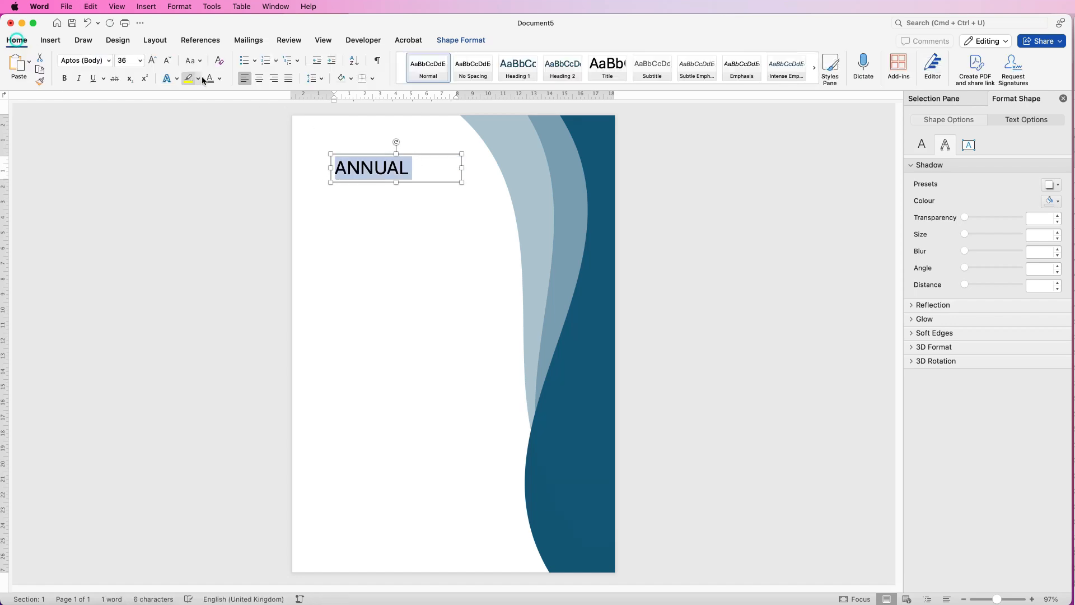
{"action": "left_click", "coordinate": [152, 62]}
{"action": "left_click", "coordinate": [151, 61]}
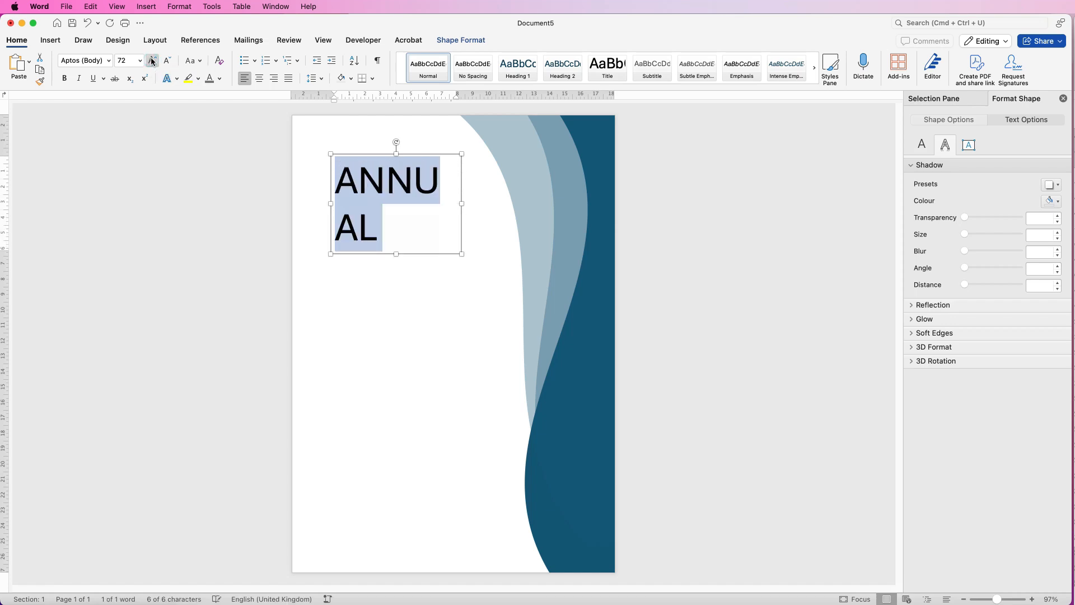
{"action": "left_click", "coordinate": [64, 79]}
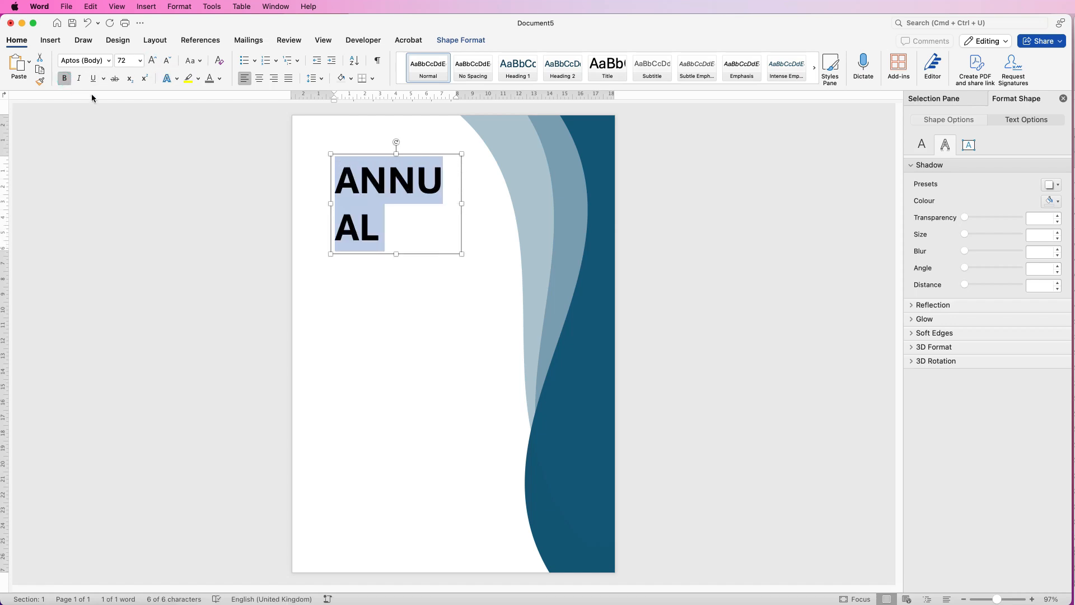
{"action": "left_click_drag", "start_coordinate": [460, 202], "coordinate": [496, 202]}
Duplicate the ANNUAL text box directly below the title and change the copy's text to REPORT
{"action": "left_click_drag", "start_coordinate": [407, 182], "coordinate": [400, 309]}
{"action": "left_click", "coordinate": [447, 317]}
{"action": "left_click_drag", "start_coordinate": [482, 318], "coordinate": [344, 318]}
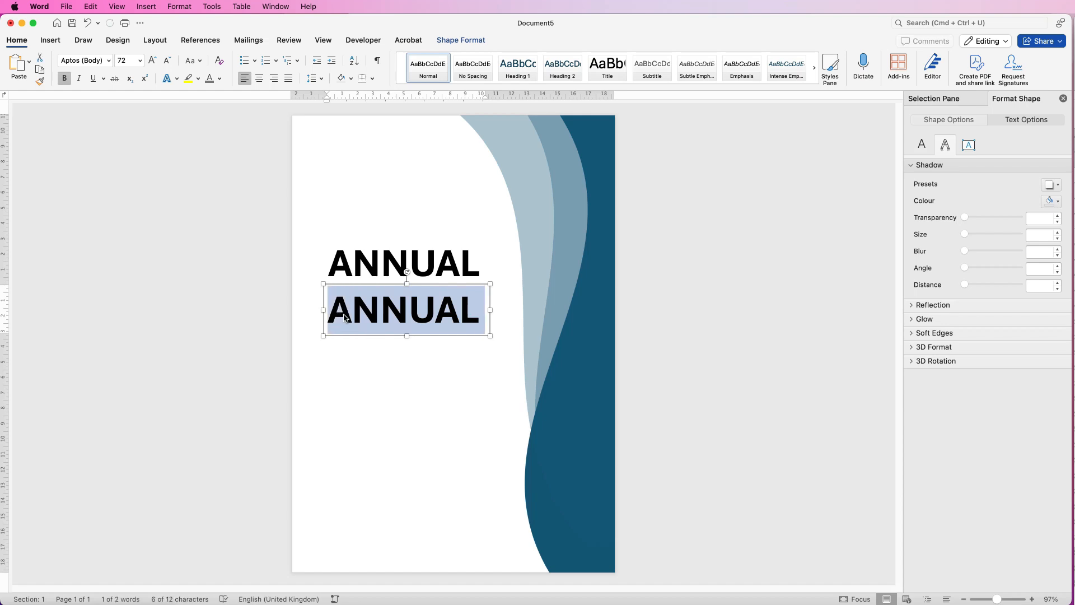
{"action": "type", "text": "REPORT"}
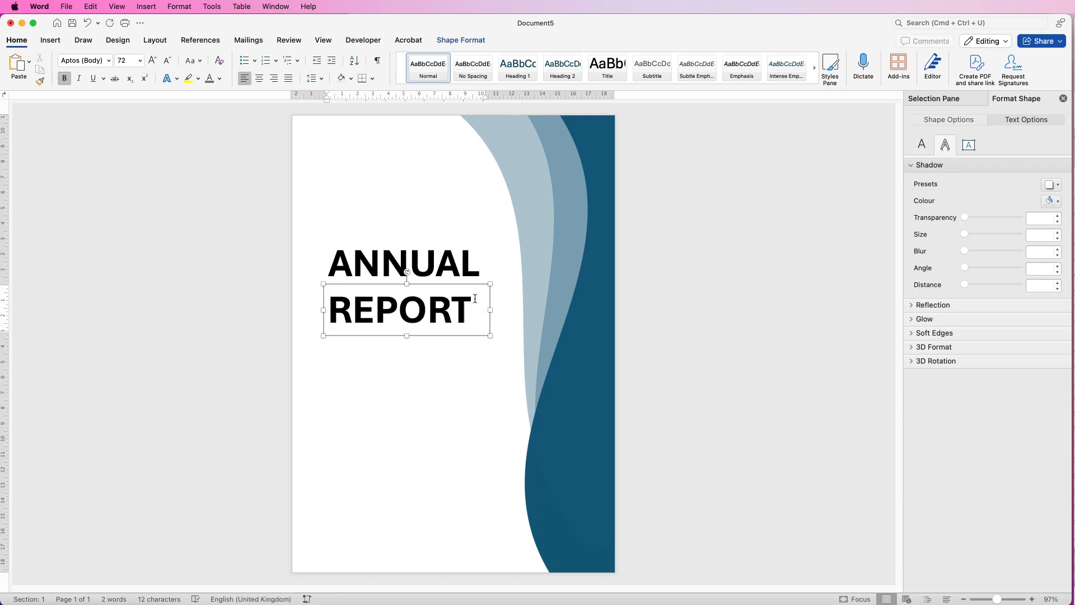
Colour REPORT with the dark blue sampled from the large wave and nudge it up closer beneath ANNUAL
{"action": "left_click_drag", "start_coordinate": [472, 318], "coordinate": [347, 317]}
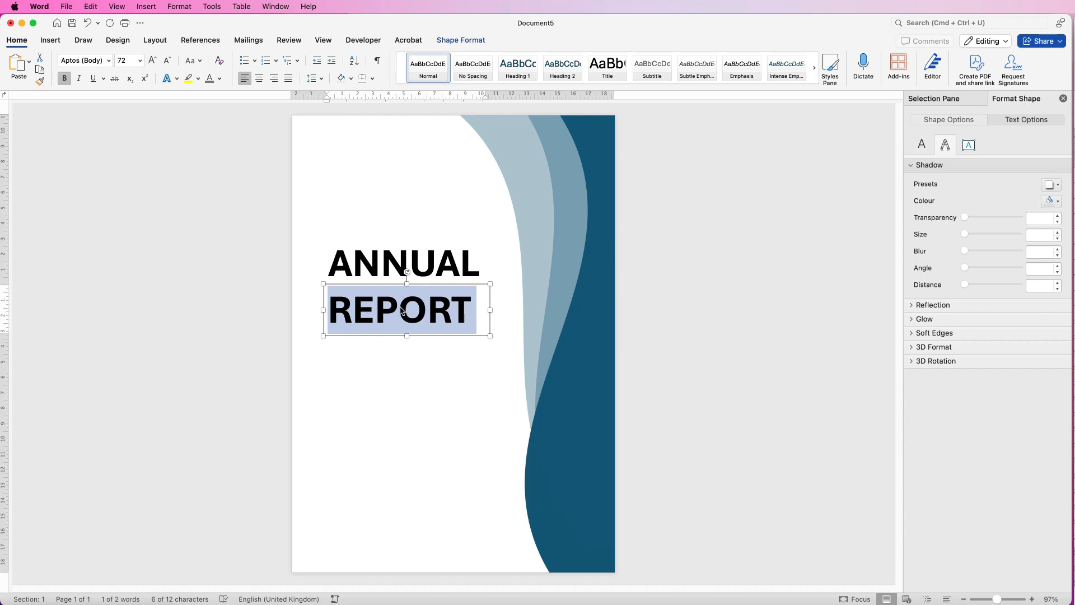
{"action": "left_click", "coordinate": [219, 79]}
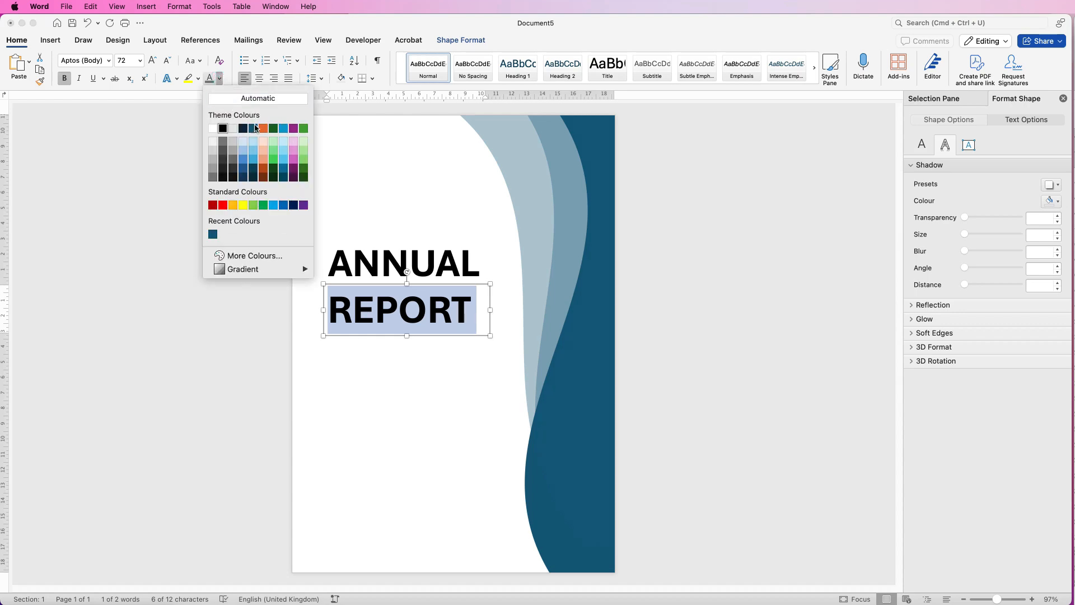
{"action": "left_click", "coordinate": [242, 260]}
{"action": "mouse_move", "coordinate": [725, 210]}
{"action": "left_mouse_down"}
{"action": "mouse_move", "coordinate": [710, 204]}
{"action": "mouse_move", "coordinate": [690, 233]}
{"action": "mouse_move", "coordinate": [709, 267]}
{"action": "mouse_move", "coordinate": [729, 248]}
{"action": "mouse_move", "coordinate": [708, 217]}
{"action": "mouse_move", "coordinate": [705, 229]}
{"action": "left_mouse_up"}
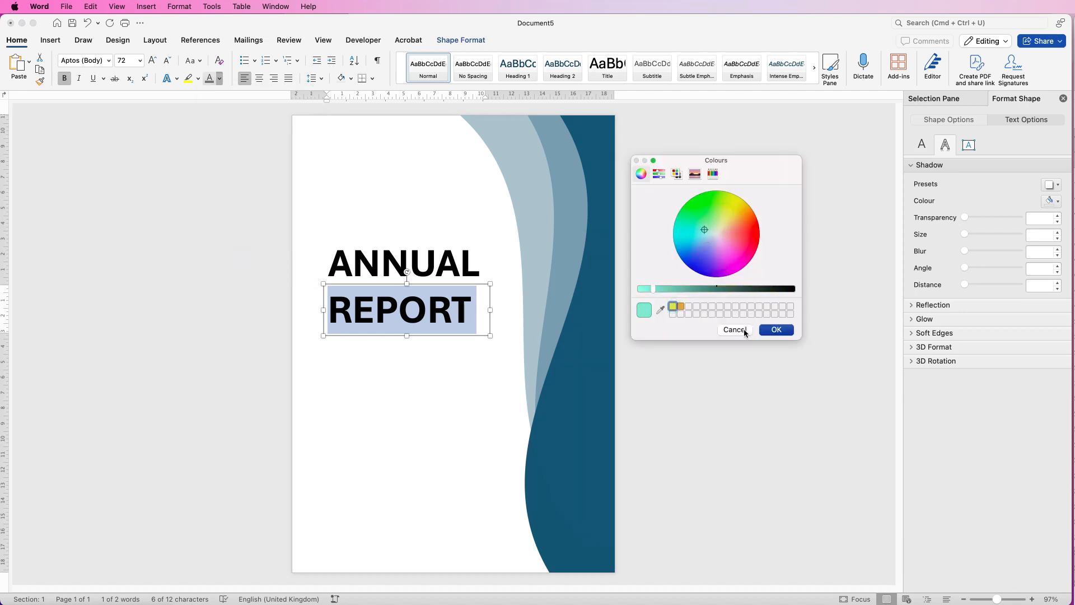
{"action": "left_click", "coordinate": [660, 309]}
{"action": "left_click", "coordinate": [574, 436]}
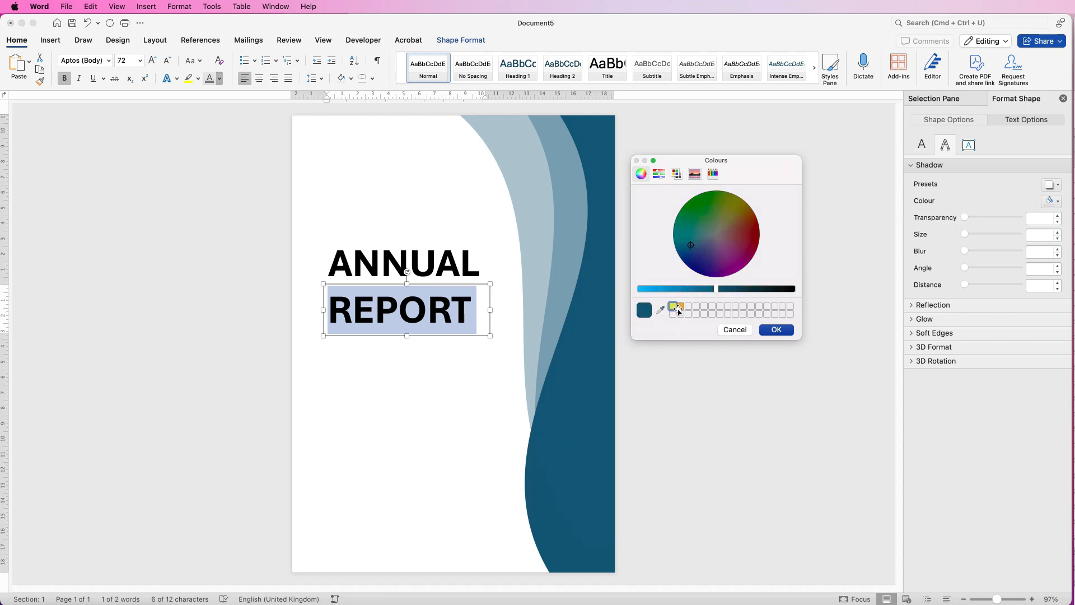
{"action": "left_click", "coordinate": [775, 330]}
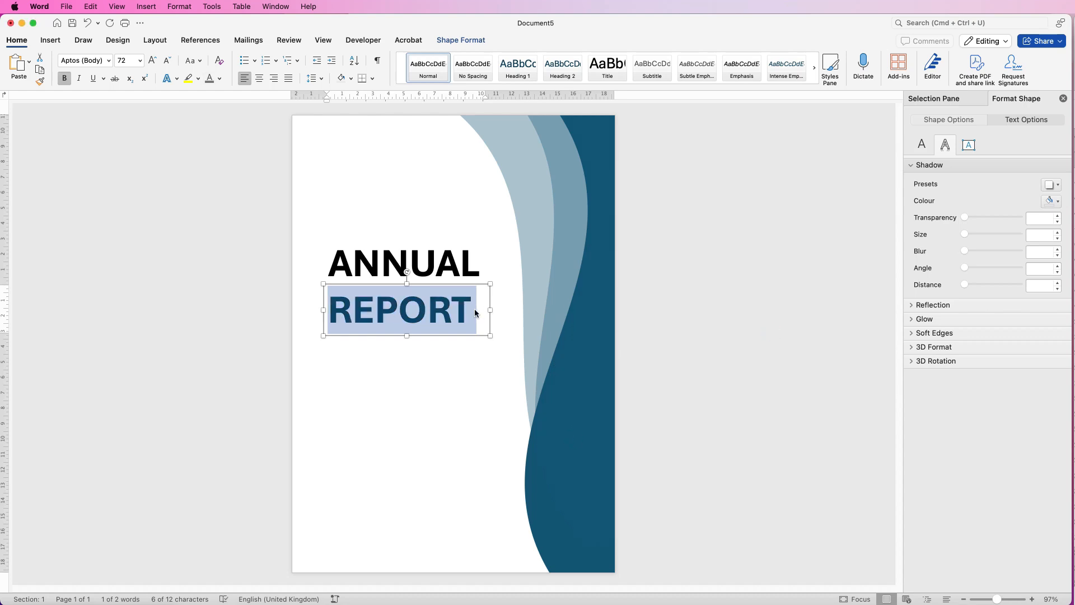
{"action": "mouse_move", "coordinate": [383, 314]}
{"action": "left_mouse_down"}
{"action": "mouse_move", "coordinate": [384, 295]}
{"action": "mouse_move", "coordinate": [381, 304]}
{"action": "left_mouse_up"}
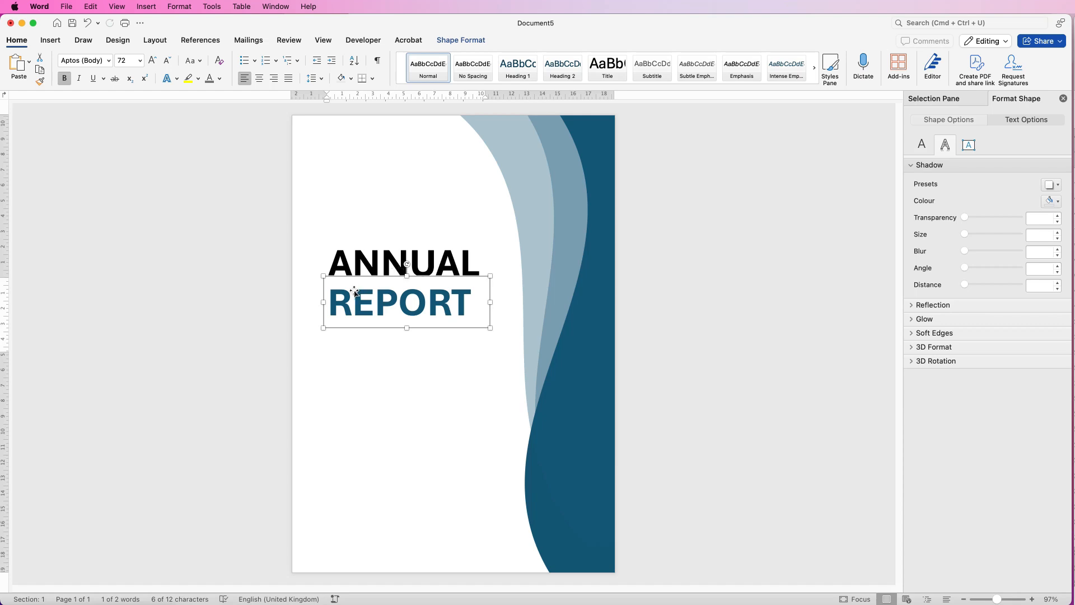
{"action": "left_click_drag", "start_coordinate": [377, 311], "coordinate": [379, 312]}
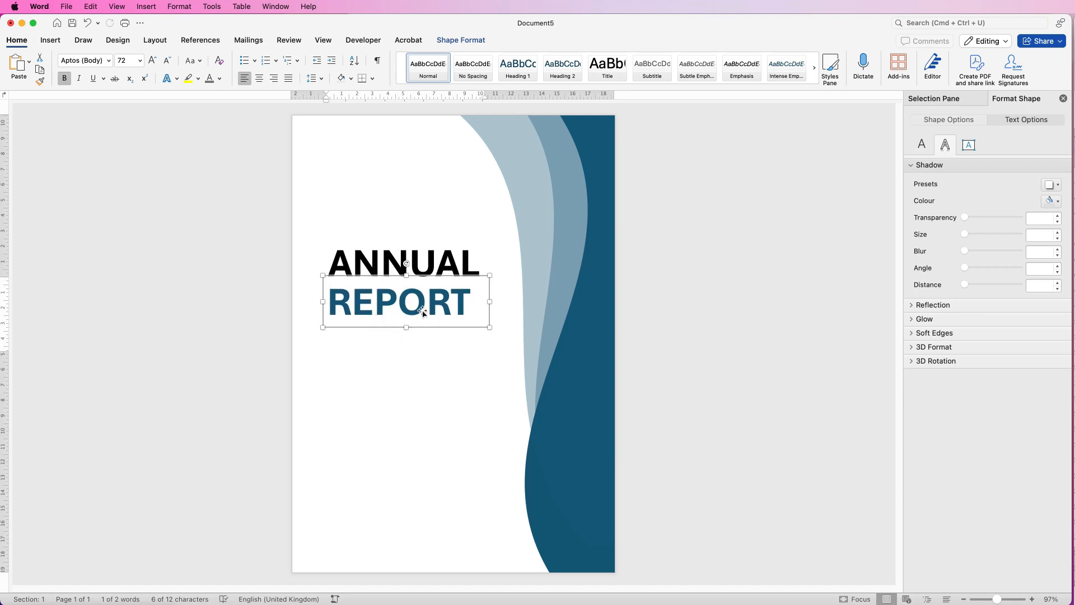
Duplicate the ANNUAL text box so that one copy sits above the title and four are stacked below REPORT
{"action": "left_click_drag", "start_coordinate": [401, 306], "coordinate": [393, 496]}
{"action": "left_click", "coordinate": [406, 260]}
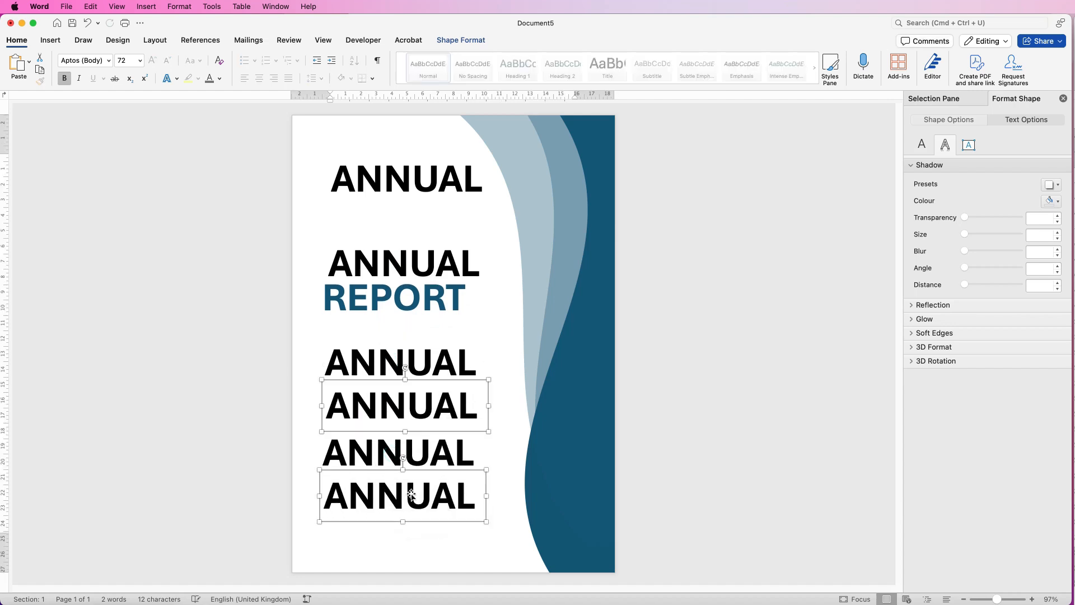
{"action": "left_click", "coordinate": [396, 530]}
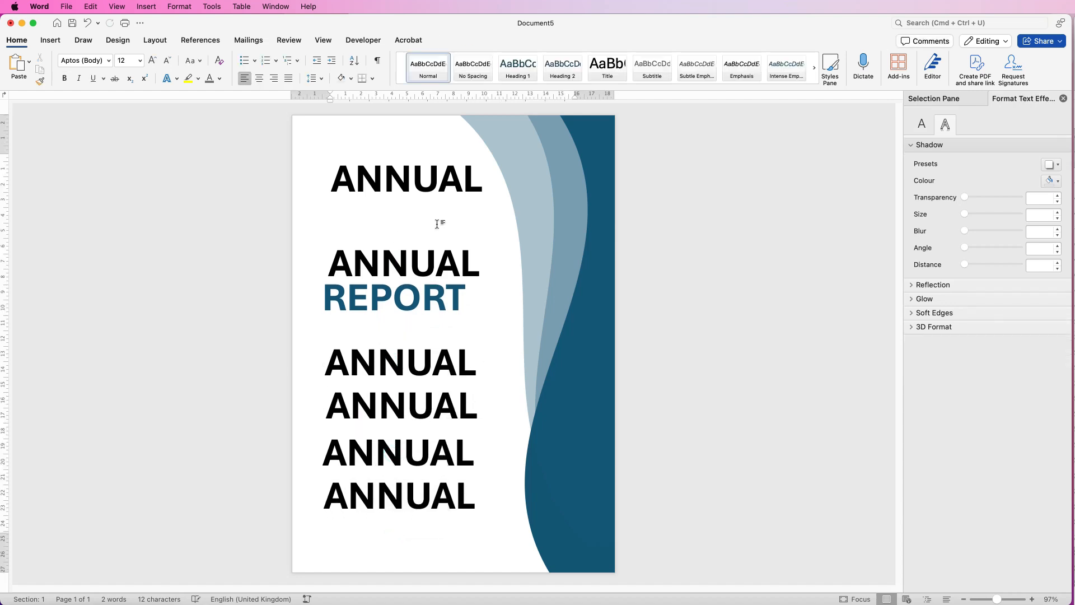
Replace the text of the ANNUAL copy near the top of the page with 2025
{"action": "left_click", "coordinate": [436, 181]}
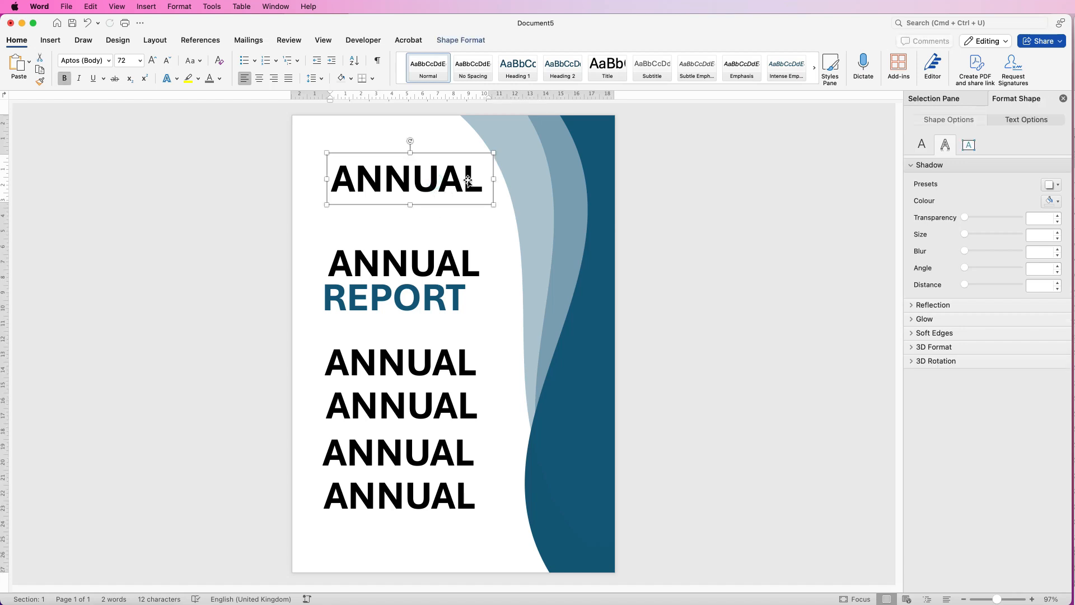
{"action": "left_click_drag", "start_coordinate": [481, 179], "coordinate": [341, 179]}
{"action": "type", "text": "202"}
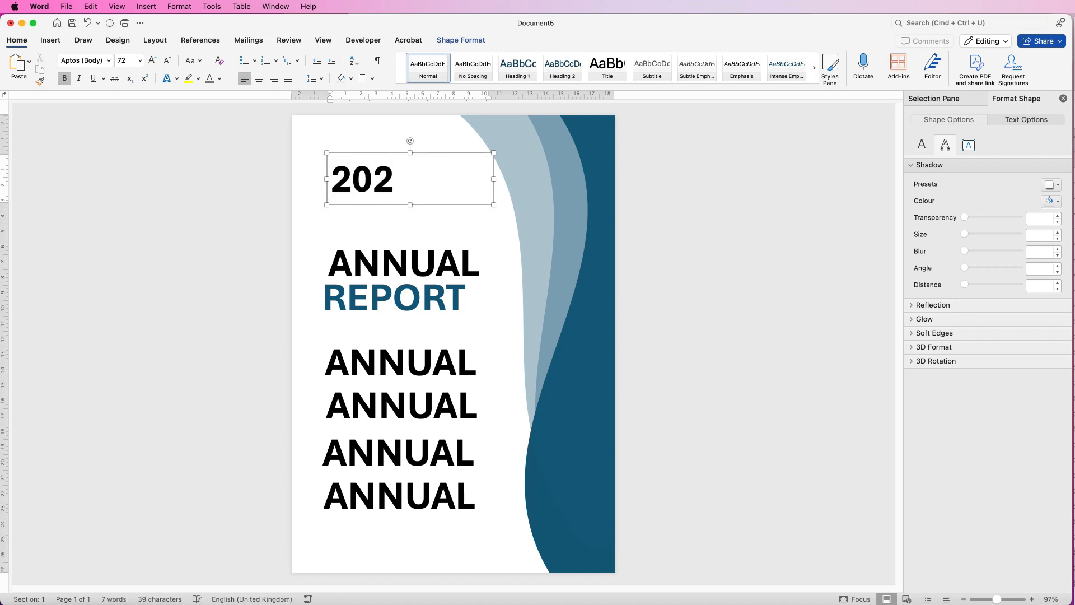
{"action": "type", "text": "5"}
Format the year 2025 in the Abadi MT font, coloured grey and enlarged to 110 pt
{"action": "left_click_drag", "start_coordinate": [418, 186], "coordinate": [335, 184]}
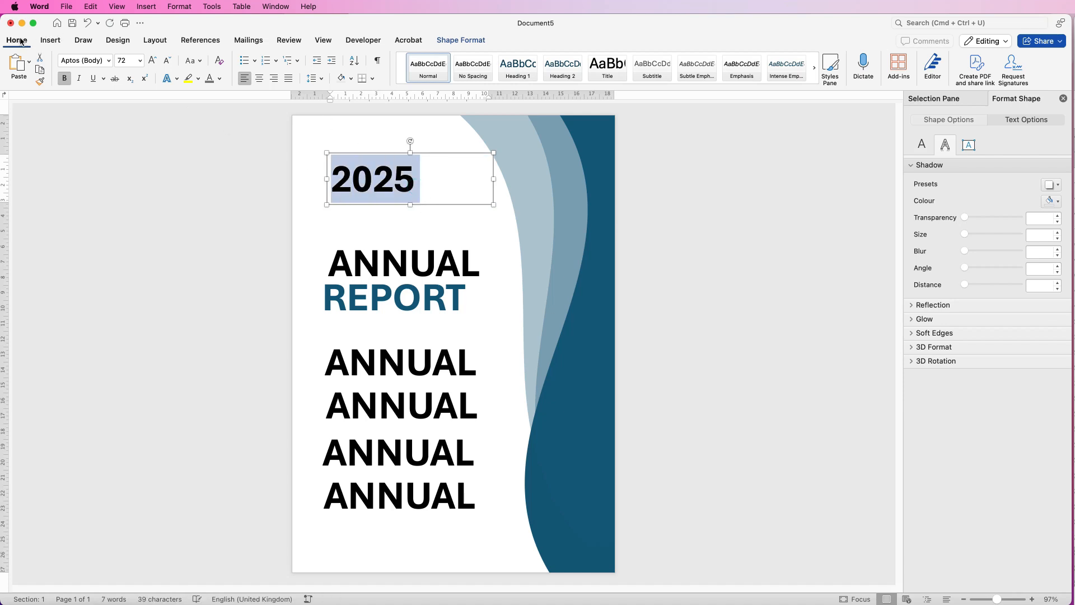
{"action": "left_click", "coordinate": [108, 64]}
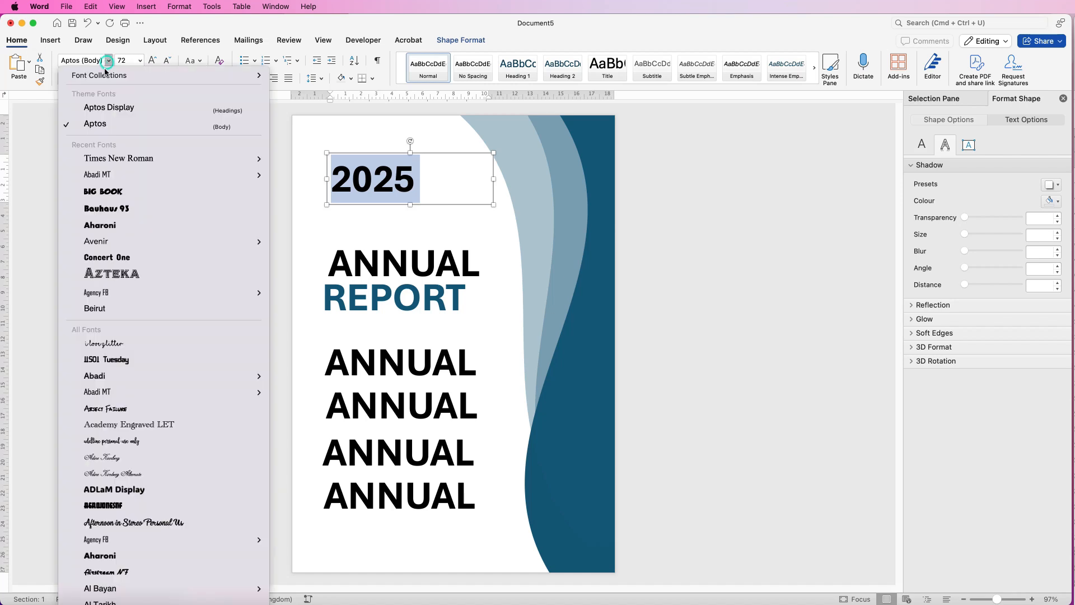
{"action": "left_click", "coordinate": [97, 177]}
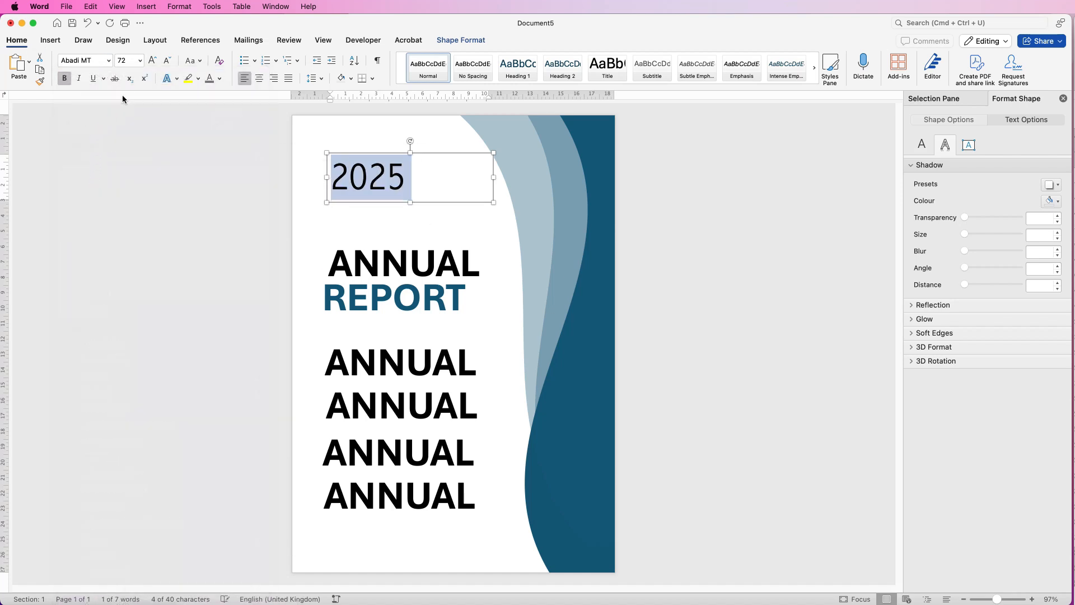
{"action": "left_click", "coordinate": [220, 78]}
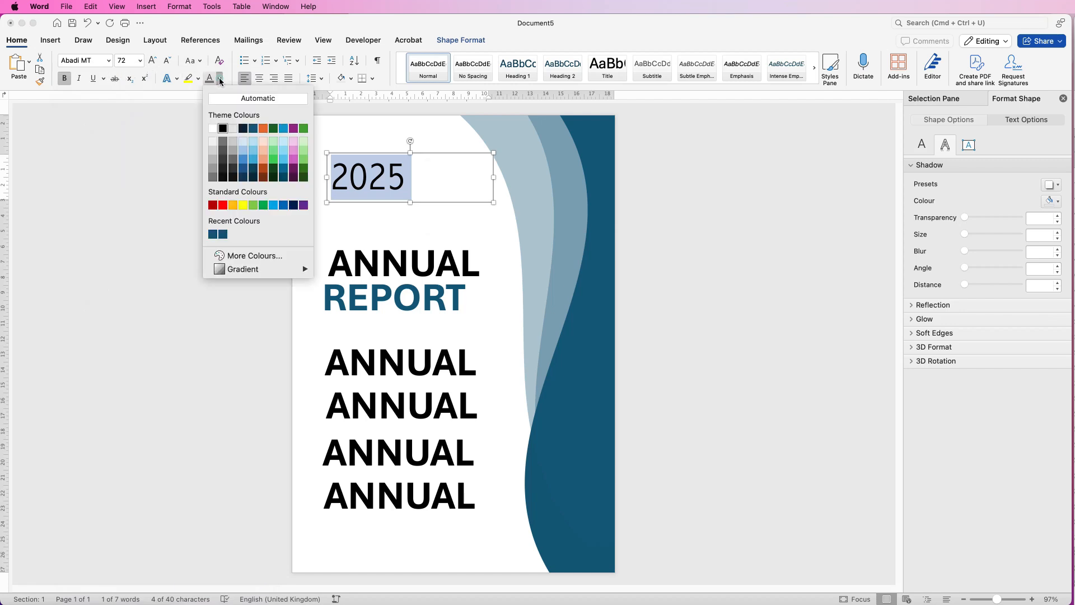
{"action": "left_click", "coordinate": [223, 144]}
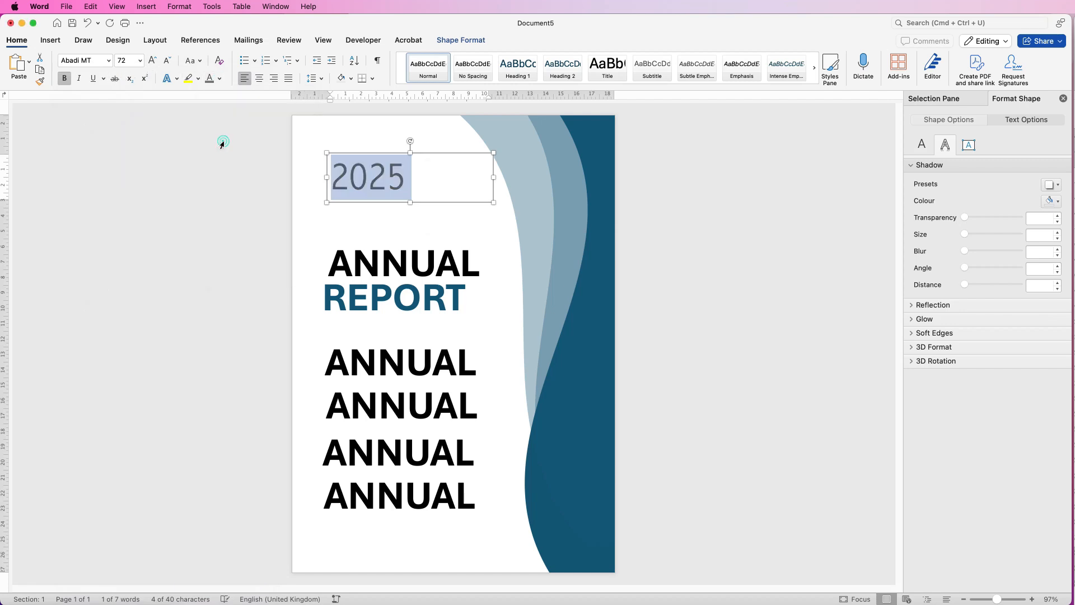
{"action": "left_click", "coordinate": [151, 62]}
{"action": "left_click", "coordinate": [152, 61]}
{"action": "left_click", "coordinate": [151, 61]}
{"action": "left_click", "coordinate": [151, 62]}
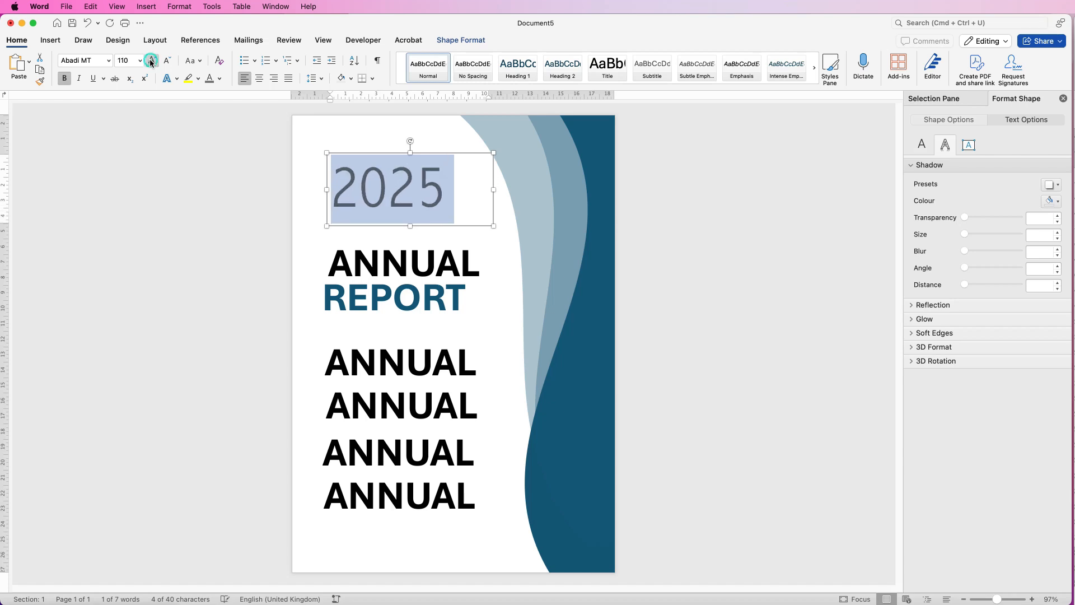
Replace the ANNUAL copy just below REPORT with the pasted lines "Sustainability Report" and "Mar 2024–Mar 2025"
{"action": "left_click", "coordinate": [391, 360]}
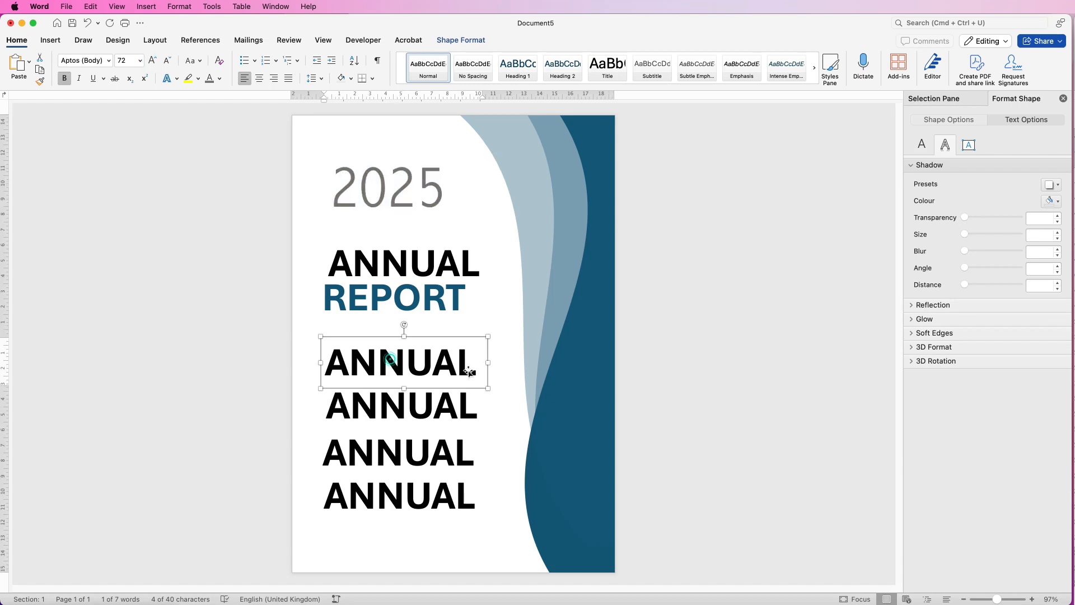
{"action": "left_click", "coordinate": [479, 369]}
{"action": "double_click", "coordinate": [479, 369]}
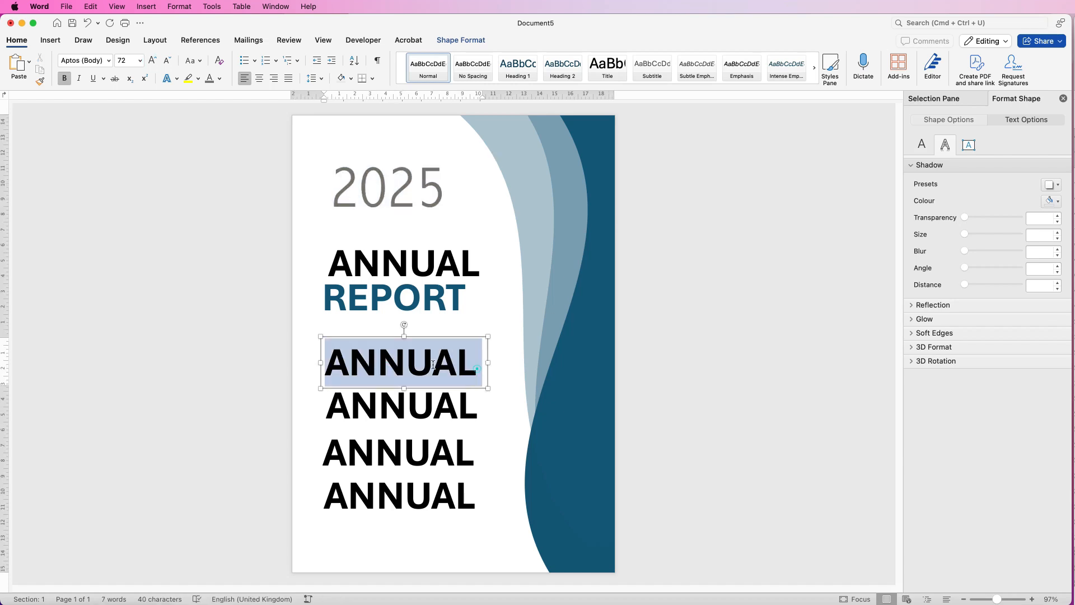
{"action": "key", "text": "BackSpace"}
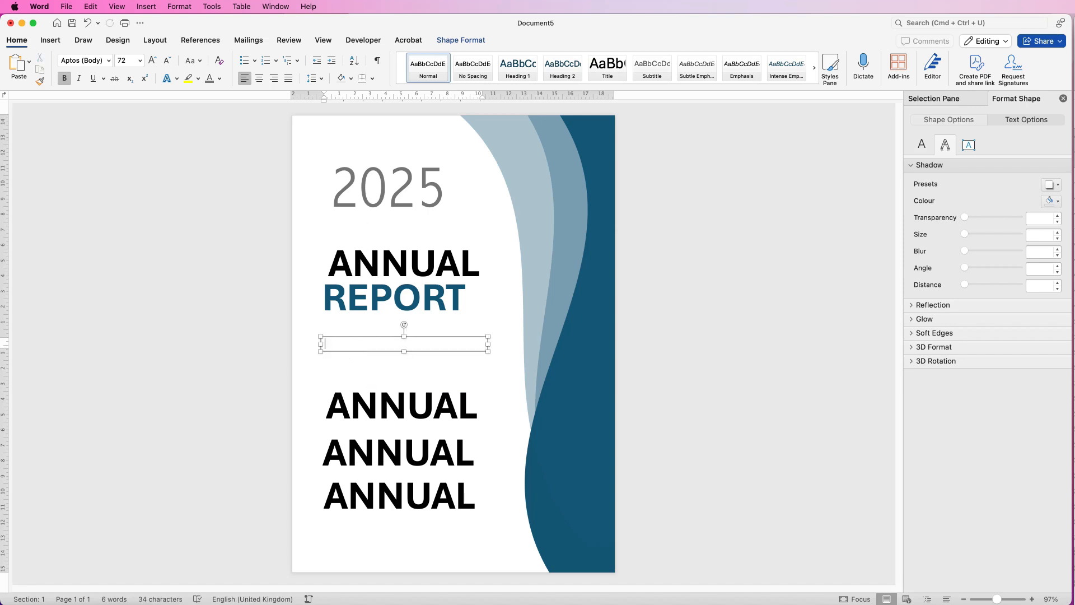
{"action": "type", "text": "Sustainability Report Mar 2024 – Mar 2025"}
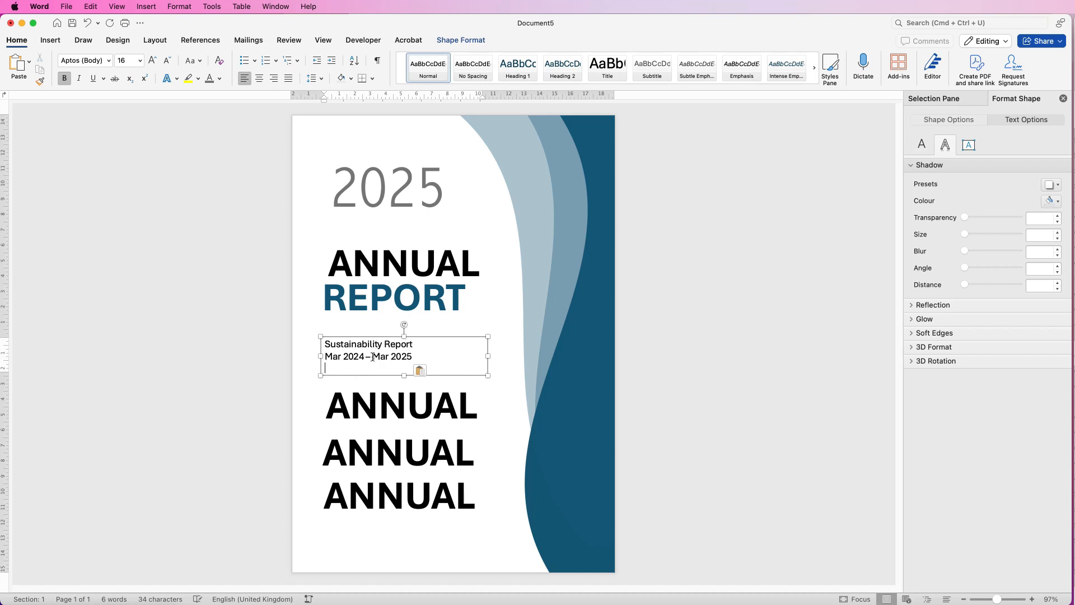
Remove the empty last line from the Sustainability Report text box and move the box up directly beneath REPORT
{"action": "key", "text": "BackSpace"}
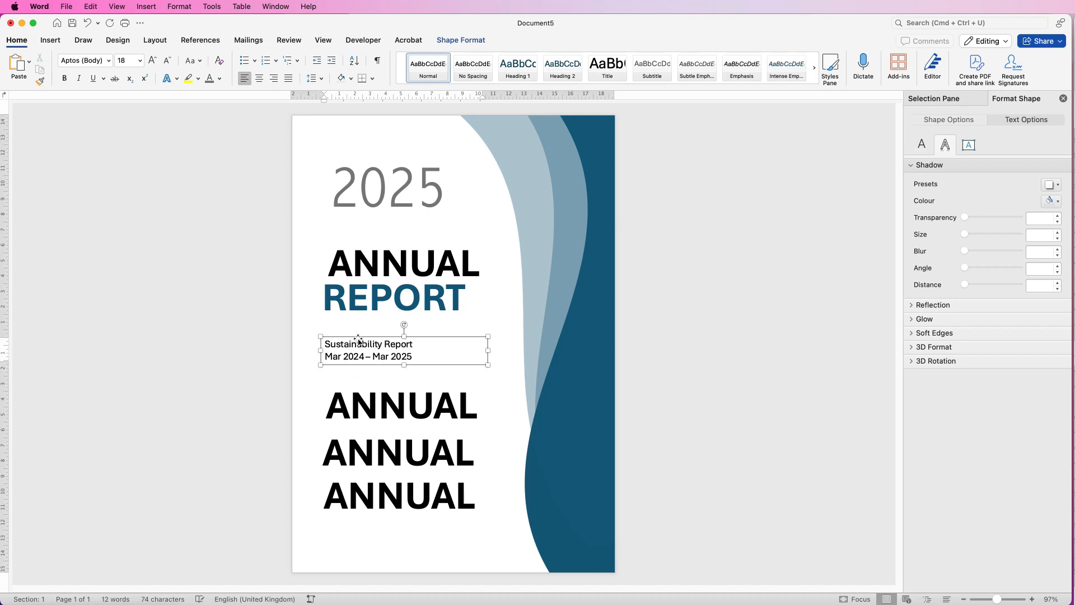
{"action": "left_click_drag", "start_coordinate": [359, 336], "coordinate": [358, 315]}
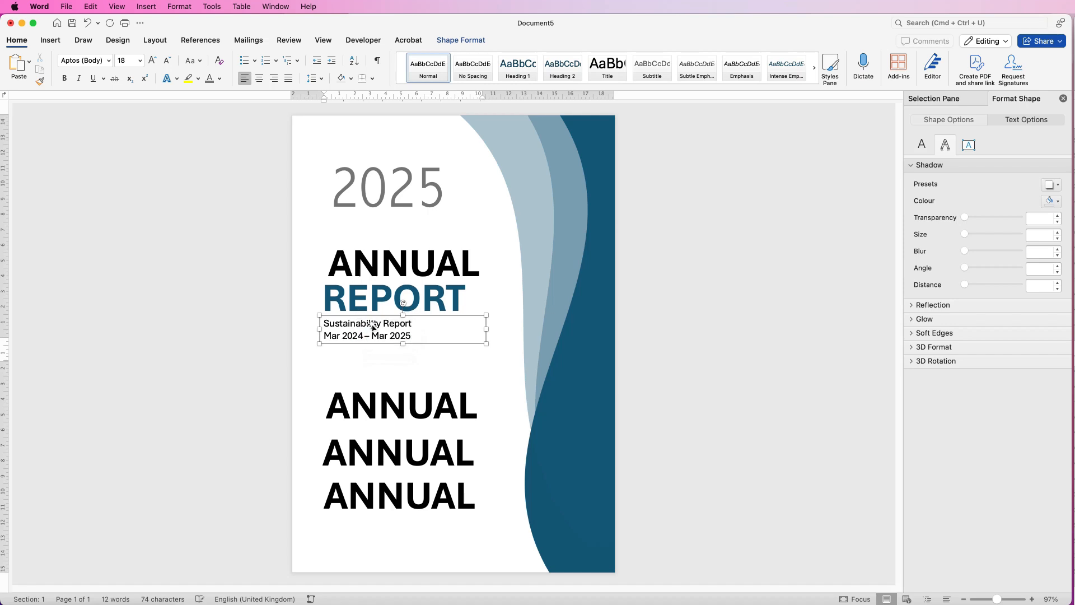
Replace the first remaining ANNUAL copy below the subtitle with the pasted list of names and move it up closer to the subtitle
{"action": "left_click", "coordinate": [405, 409]}
{"action": "triple_click", "coordinate": [474, 411]}
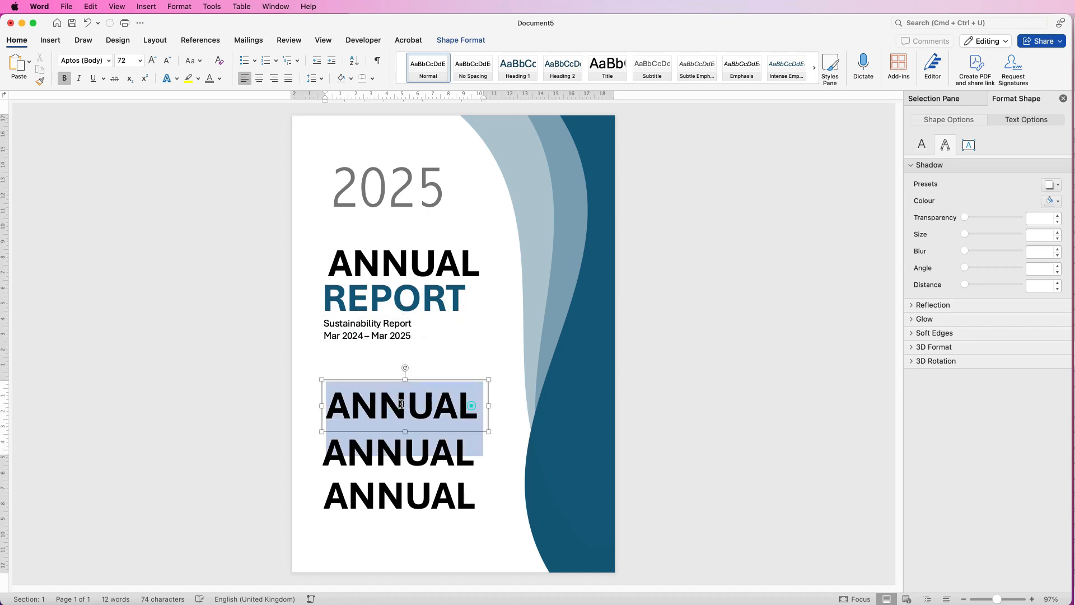
{"action": "key", "text": "BackSpace"}
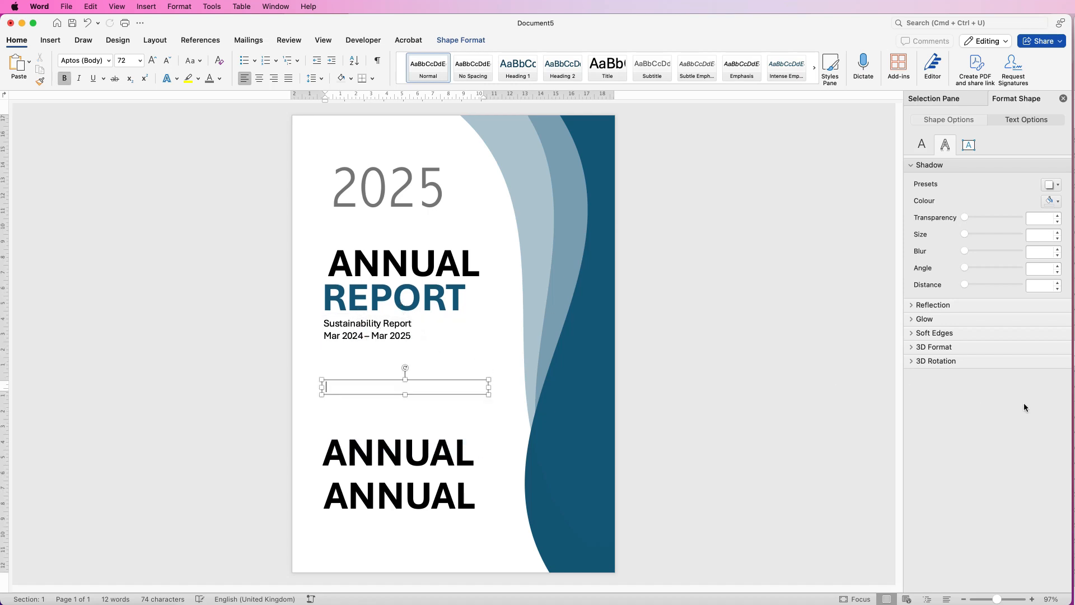
{"action": "type", "text": "ALAN RICKMAN TESSA GROUSE  LISA DOE FABEN YARLOO"}
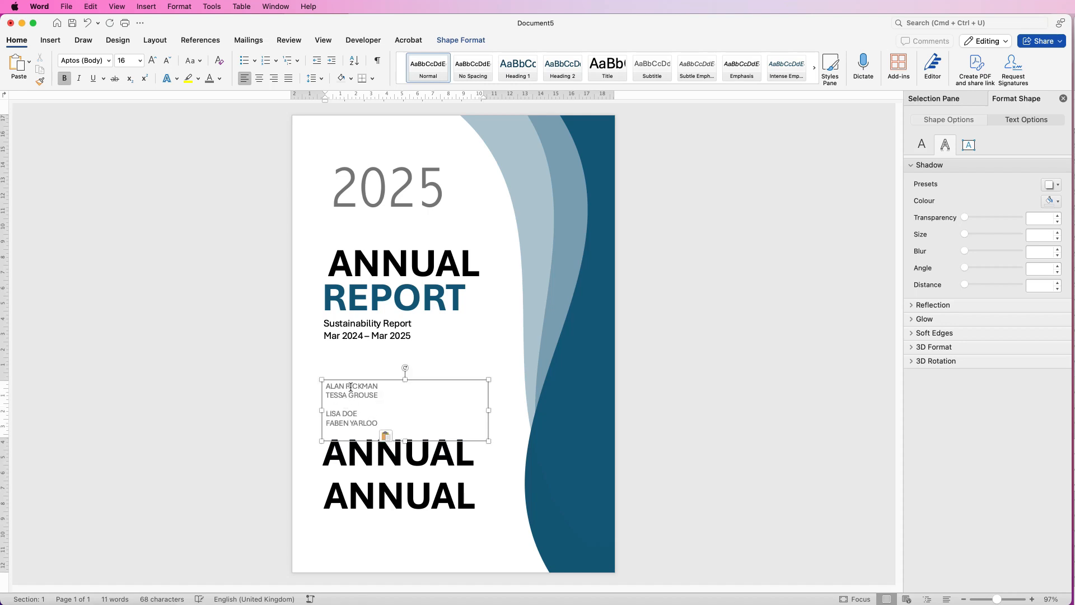
{"action": "left_click_drag", "start_coordinate": [354, 380], "coordinate": [361, 354]}
Replace the next ANNUAL copy with the pasted tagline "Driving Innovation Forward" and delete the last ANNUAL copy
{"action": "left_click", "coordinate": [367, 455]}
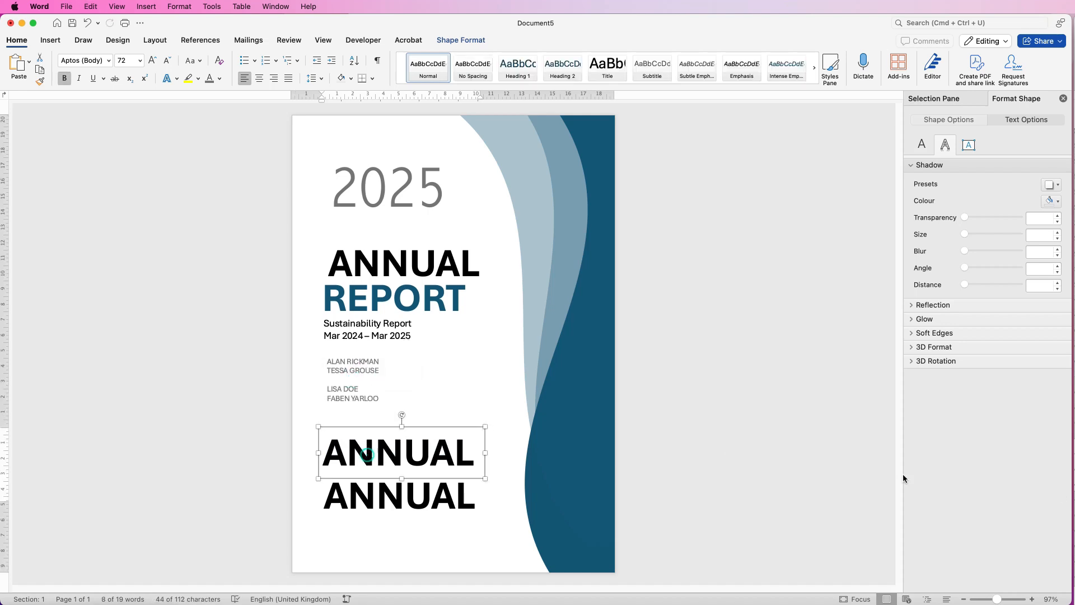
{"action": "left_click", "coordinate": [469, 453]}
{"action": "key", "text": "cmd+a"}
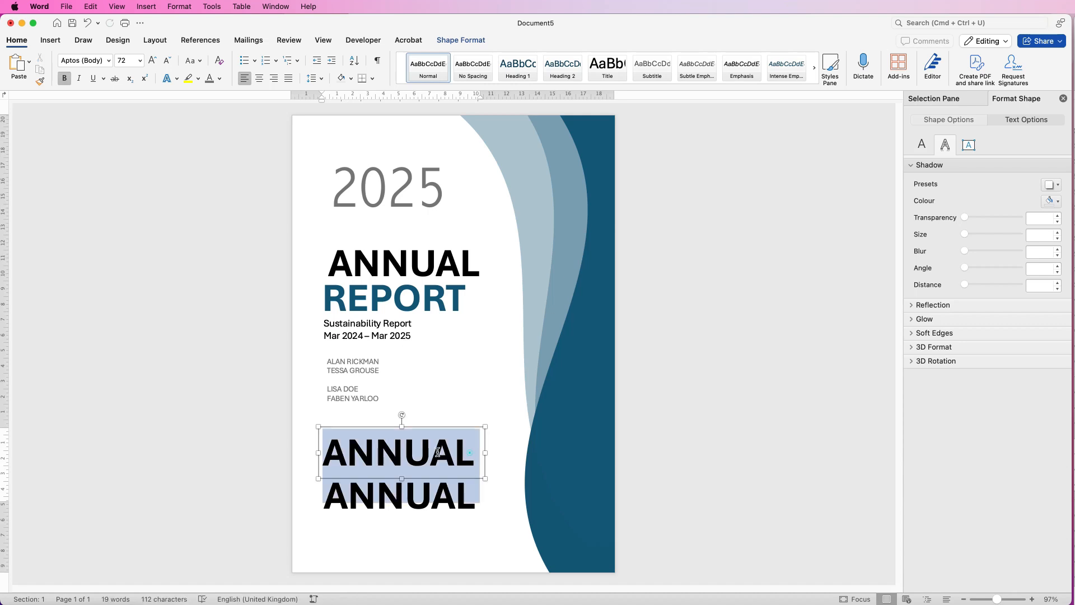
{"action": "key", "text": "BackSpace"}
{"action": "type", "text": "Driving Innovation Forward"}
{"action": "left_click", "coordinate": [356, 493]}
{"action": "key", "text": "BackSpace"}
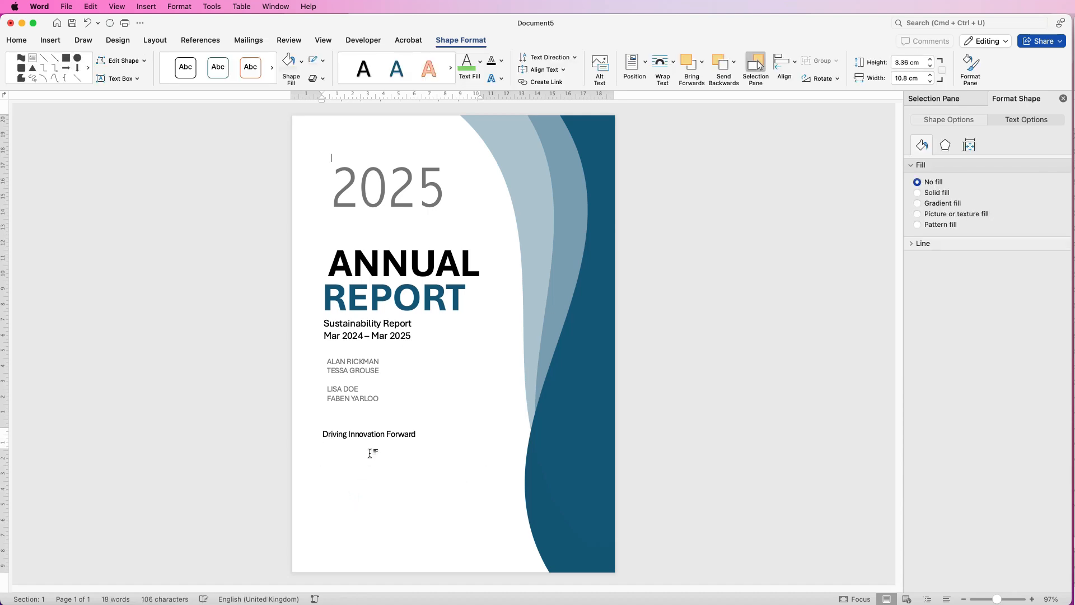
Space out the text boxes: tagline near the foot of the page, names list above it, subtitle slightly lower beneath REPORT
{"action": "left_click", "coordinate": [367, 434]}
{"action": "left_click_drag", "start_coordinate": [367, 436], "coordinate": [372, 525]}
{"action": "left_click_drag", "start_coordinate": [361, 397], "coordinate": [361, 470]}
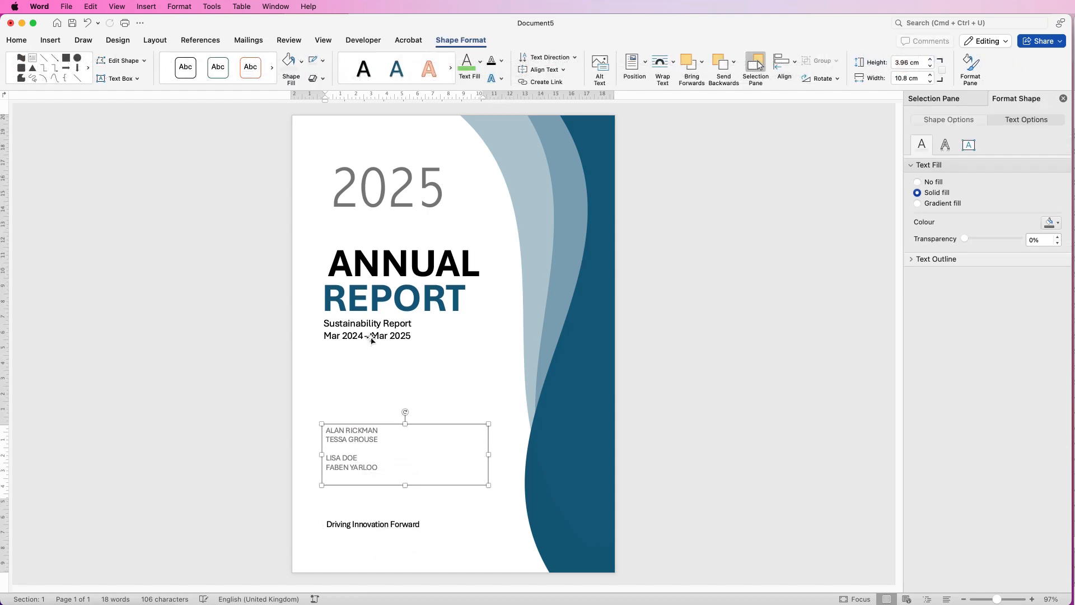
{"action": "left_click_drag", "start_coordinate": [373, 338], "coordinate": [376, 343]}
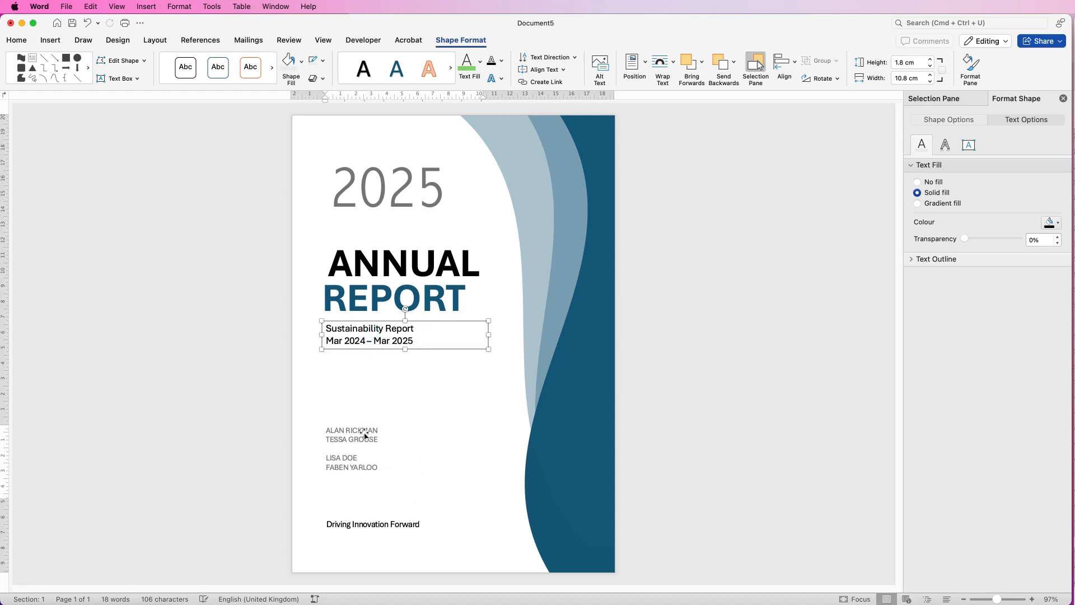
Align the subtitle, names list and tagline text boxes to one another along their left edges
{"action": "left_click", "coordinate": [356, 442], "text": "shift"}
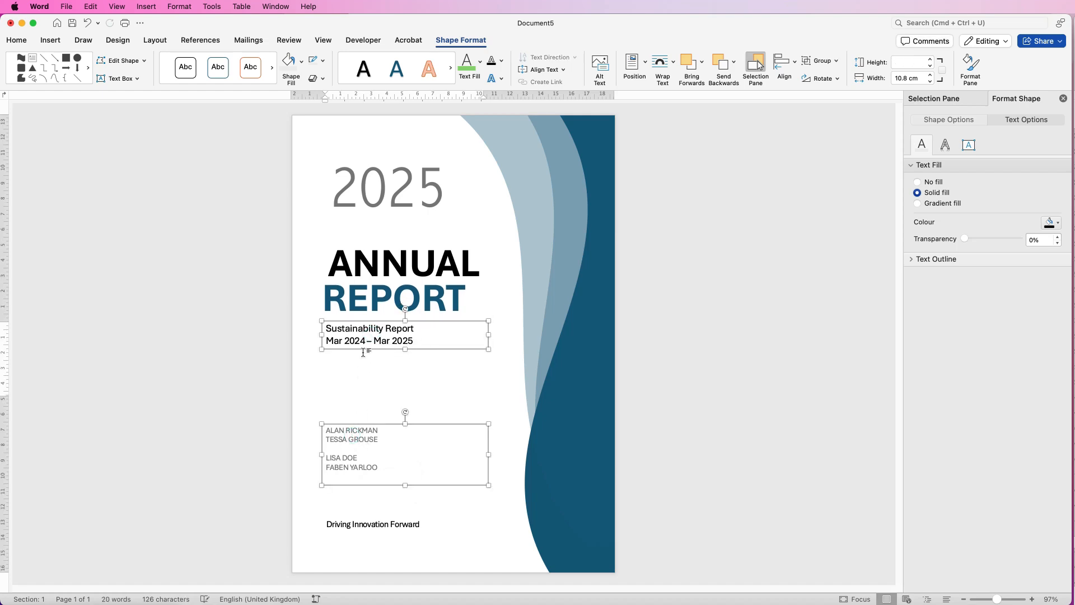
{"action": "left_click", "coordinate": [356, 527], "text": "shift"}
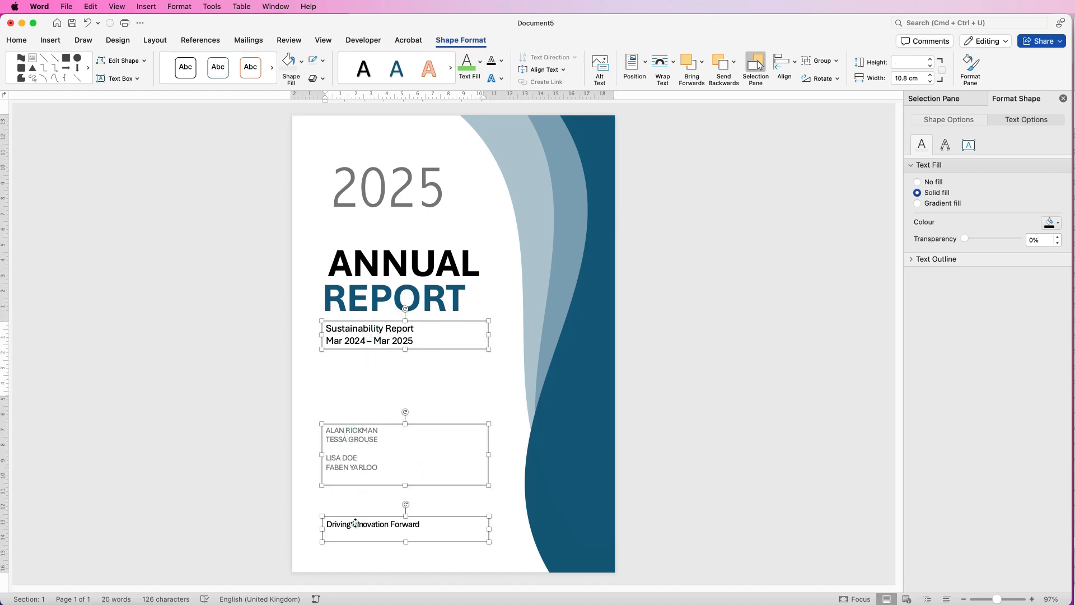
{"action": "left_click", "coordinate": [794, 66]}
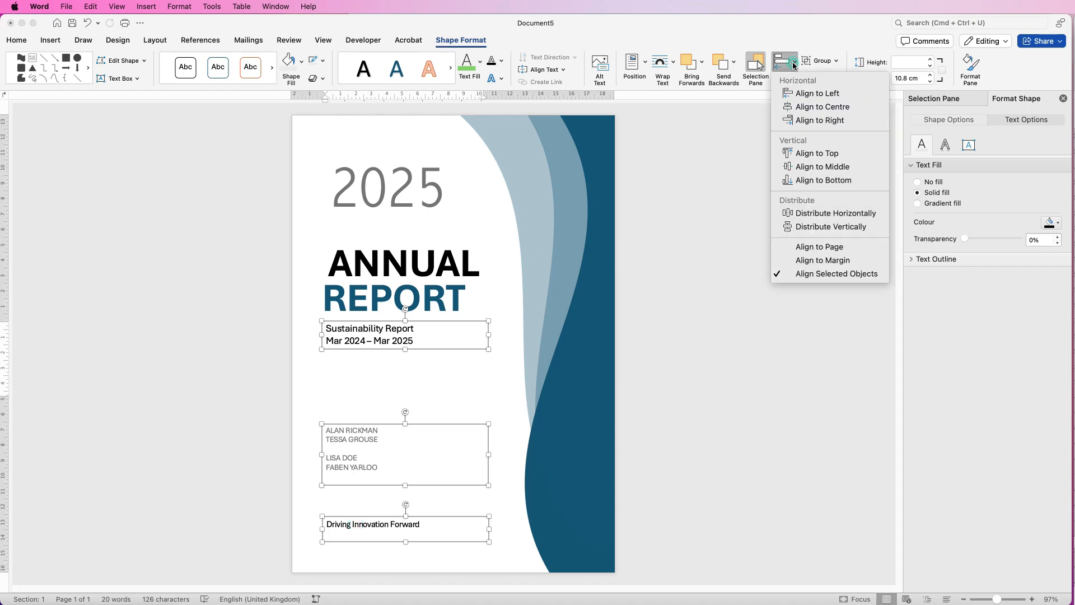
{"action": "left_click", "coordinate": [798, 96]}
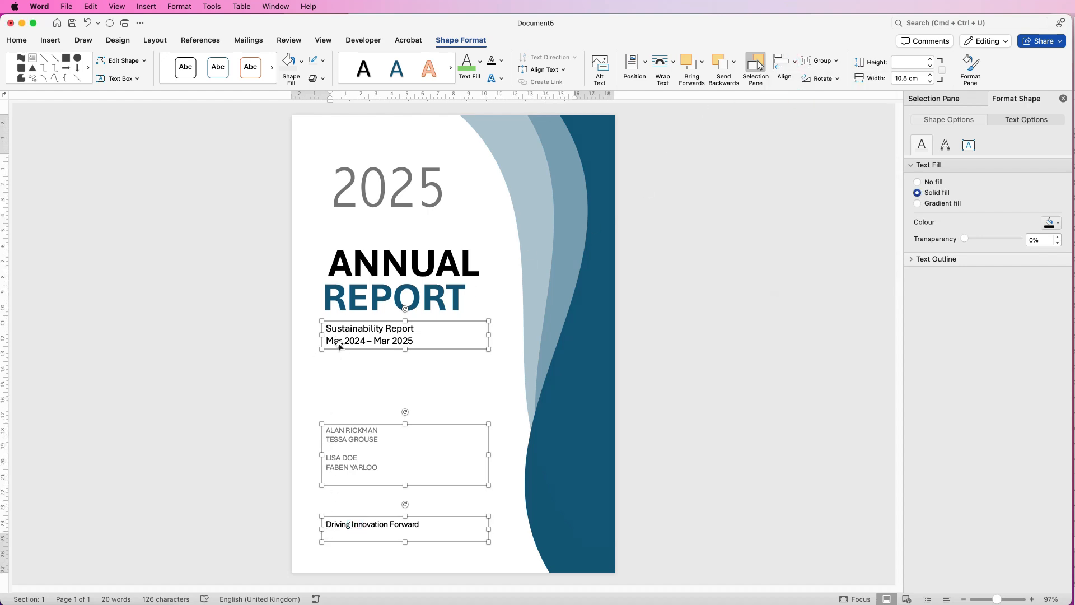
{"action": "left_click", "coordinate": [338, 396]}
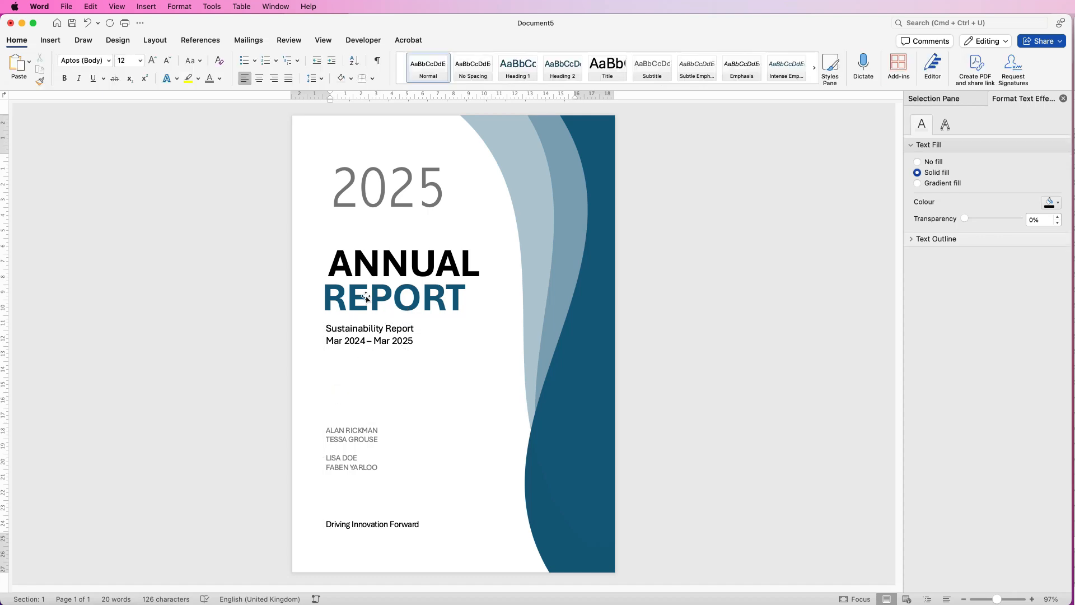
Shift REPORT slightly right towards the subtitle's left edge, and left-align the ANNUAL and REPORT text boxes with each other
{"action": "left_click_drag", "start_coordinate": [363, 301], "coordinate": [366, 299]}
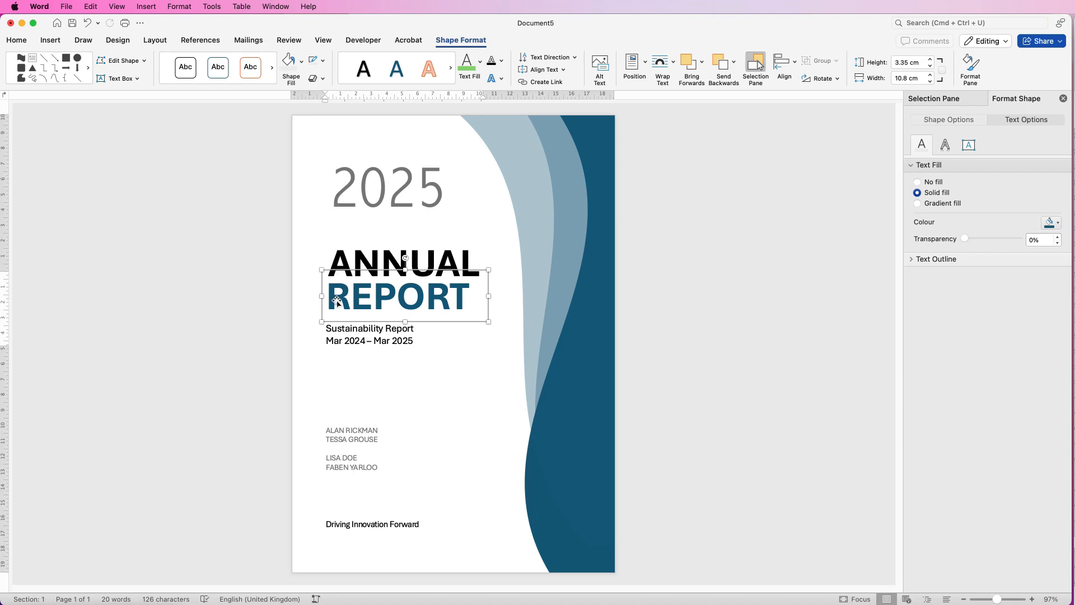
{"action": "left_click_drag", "start_coordinate": [1000, 599], "coordinate": [1011, 599]}
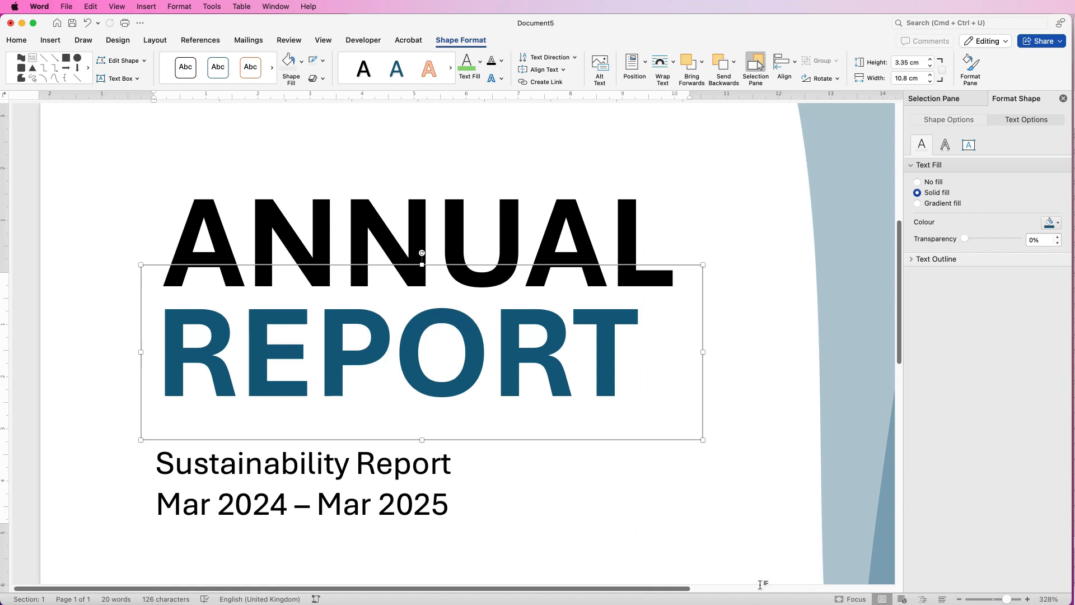
{"action": "left_click", "coordinate": [355, 220], "text": "shift"}
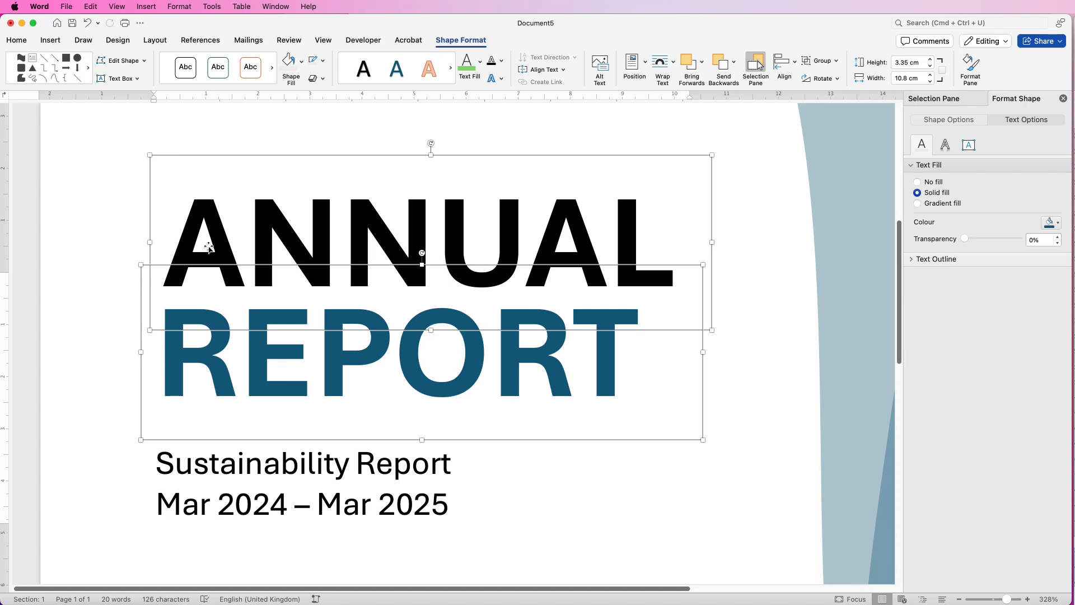
{"action": "left_click", "coordinate": [794, 62]}
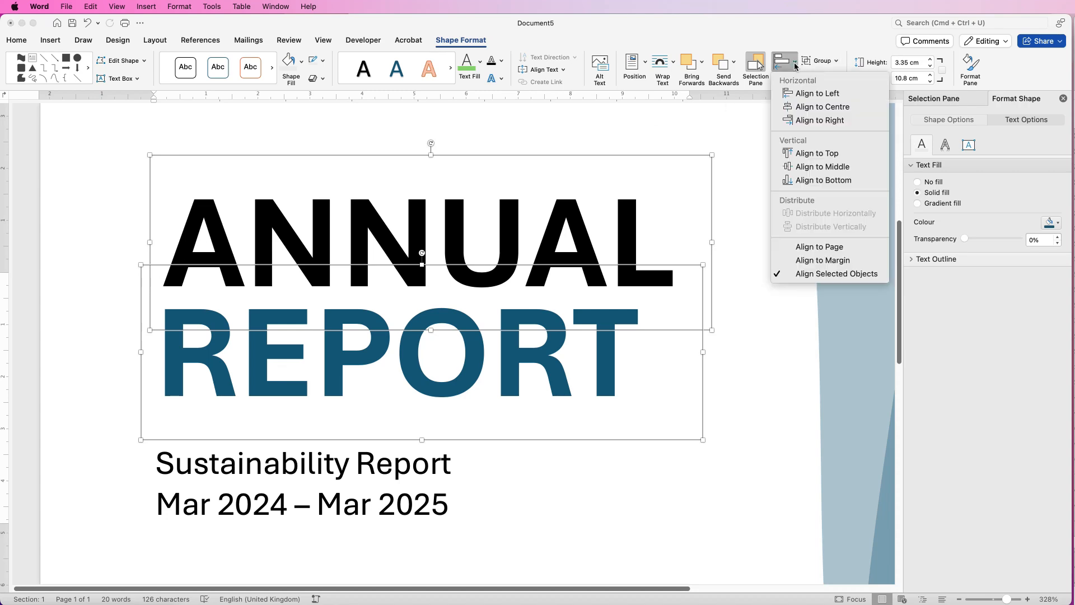
{"action": "left_click", "coordinate": [794, 96]}
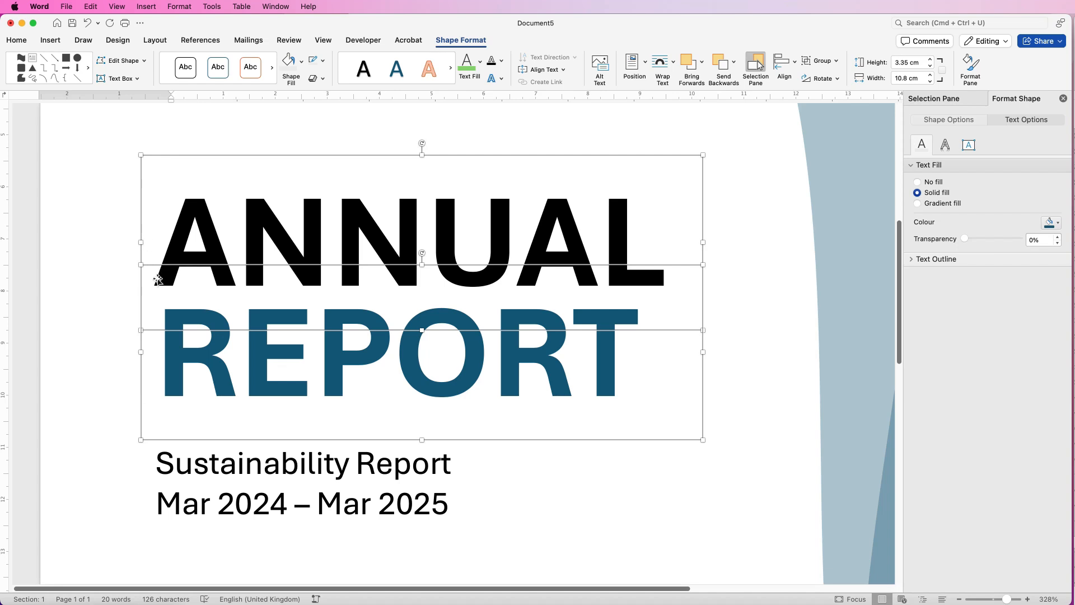
{"action": "left_click", "coordinate": [114, 247]}
Reposition REPORT slightly further left so its first letter lines up with the start of the subtitle text
{"action": "left_click_drag", "start_coordinate": [899, 277], "coordinate": [884, 360]}
{"action": "left_click_drag", "start_coordinate": [220, 367], "coordinate": [216, 447]}
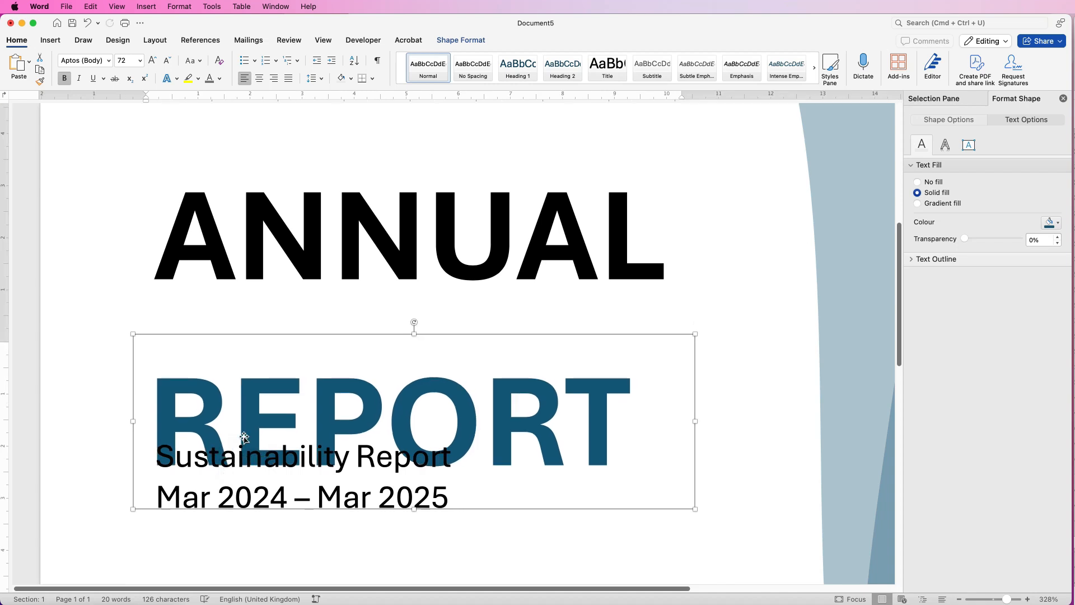
{"action": "key", "text": "super+z"}
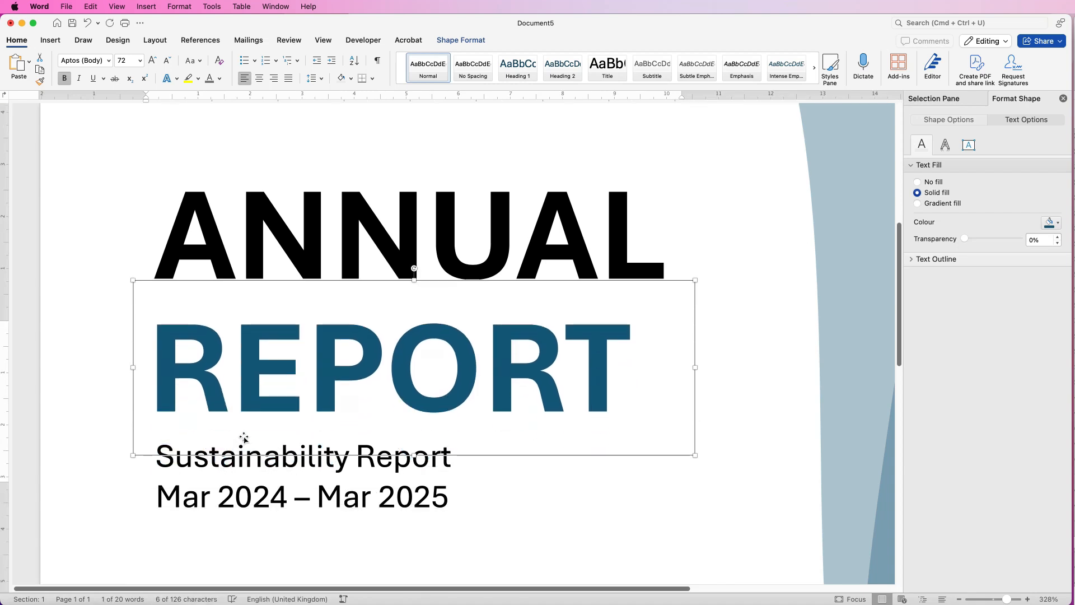
Reposition ANNUAL slightly to the right and just above REPORT so the first letters of both words line up
{"action": "mouse_move", "coordinate": [314, 212]}
{"action": "left_mouse_down"}
{"action": "mouse_move", "coordinate": [323, 201]}
{"action": "mouse_move", "coordinate": [321, 222]}
{"action": "left_mouse_up"}
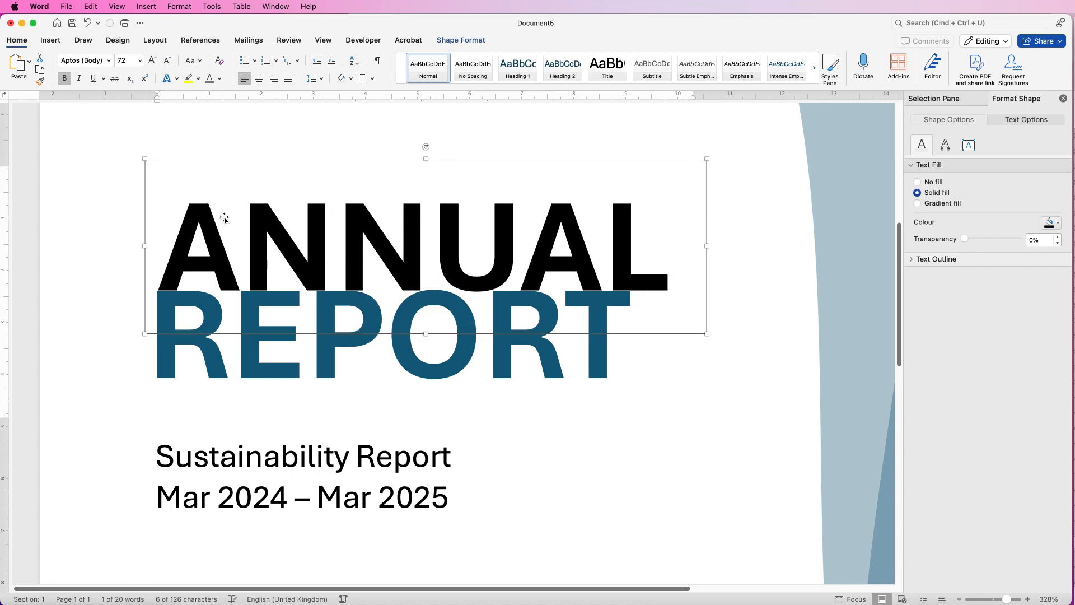
{"action": "key", "text": "Up"}
{"action": "key", "text": "Up"}
{"action": "key", "text": "Up"}
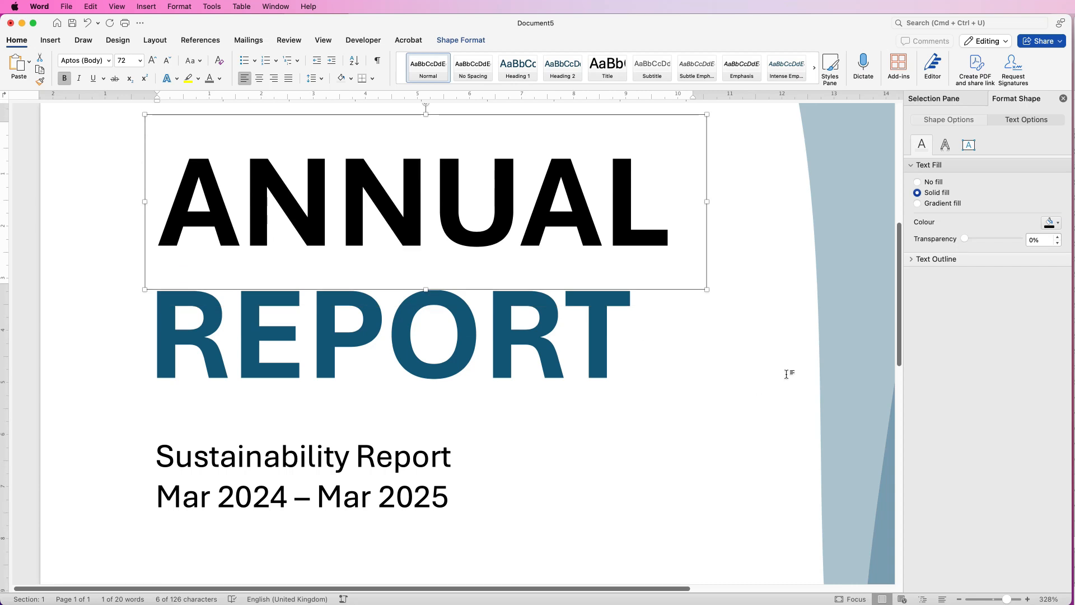
Move the year 2025 left to line up with the start of REPORT, and raise it to leave a gap above ANNUAL
{"action": "scroll", "coordinate": [749, 220], "scroll_direction": "up", "scroll_amount": 5}
{"action": "left_click_drag", "start_coordinate": [330, 231], "coordinate": [307, 424]}
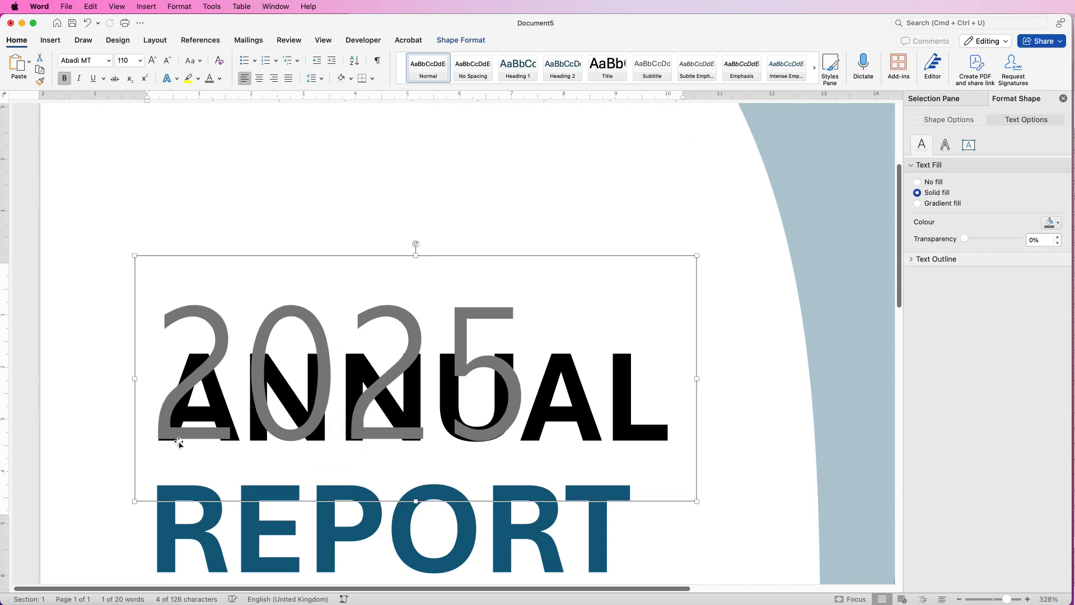
{"action": "key", "text": "super+z"}
{"action": "key", "text": "Up"}
{"action": "key", "text": "Up"}
{"action": "key", "text": "Up"}
{"action": "key", "text": "Up"}
{"action": "key", "text": "Up"}
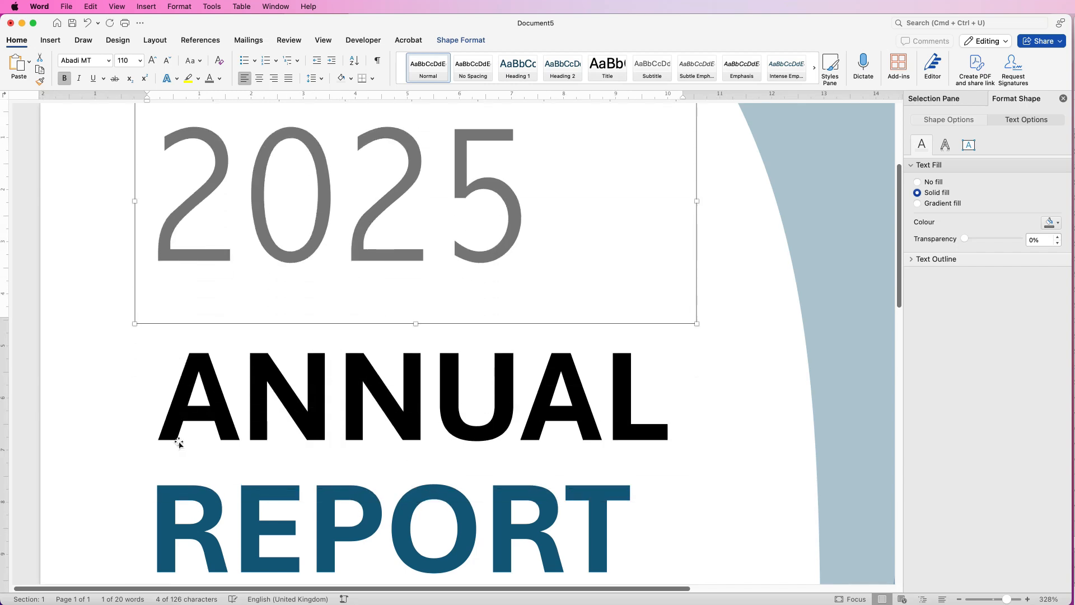
{"action": "left_click", "coordinate": [1003, 601]}
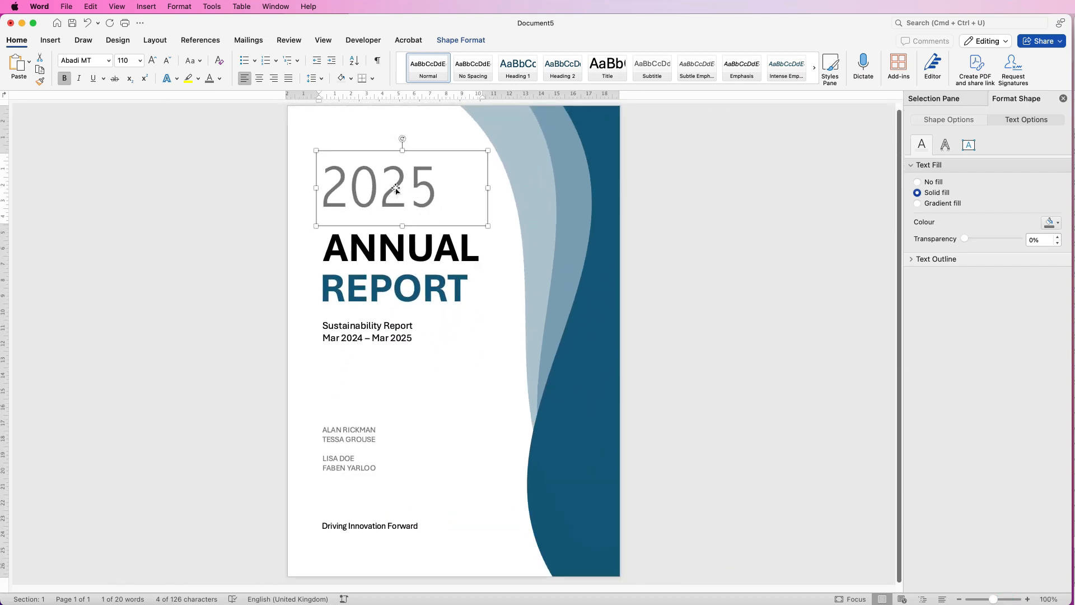
{"action": "key", "text": "Up"}
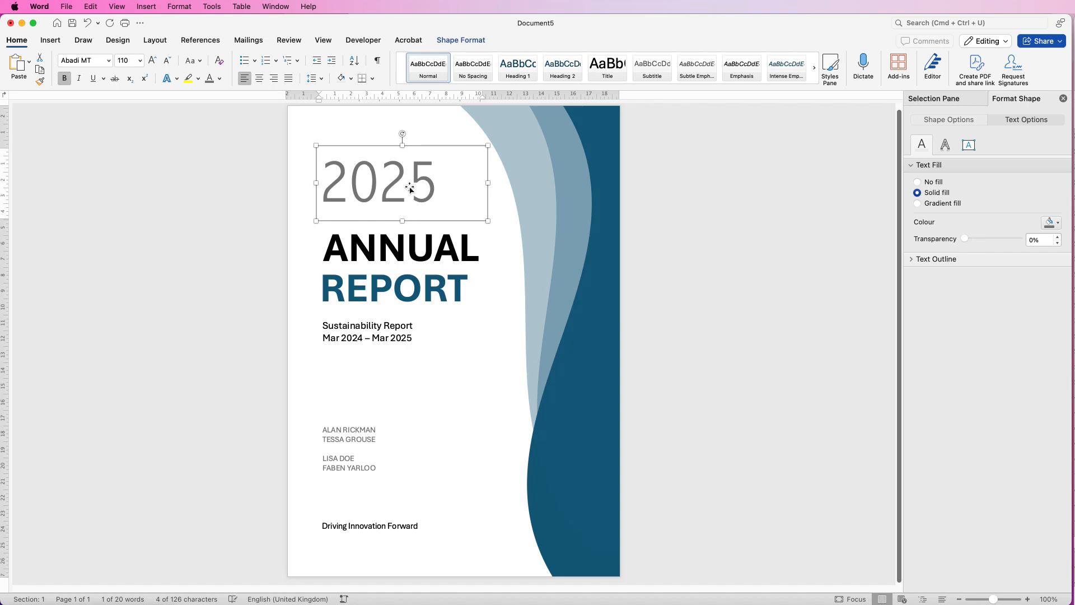
{"action": "key", "text": "Up"}
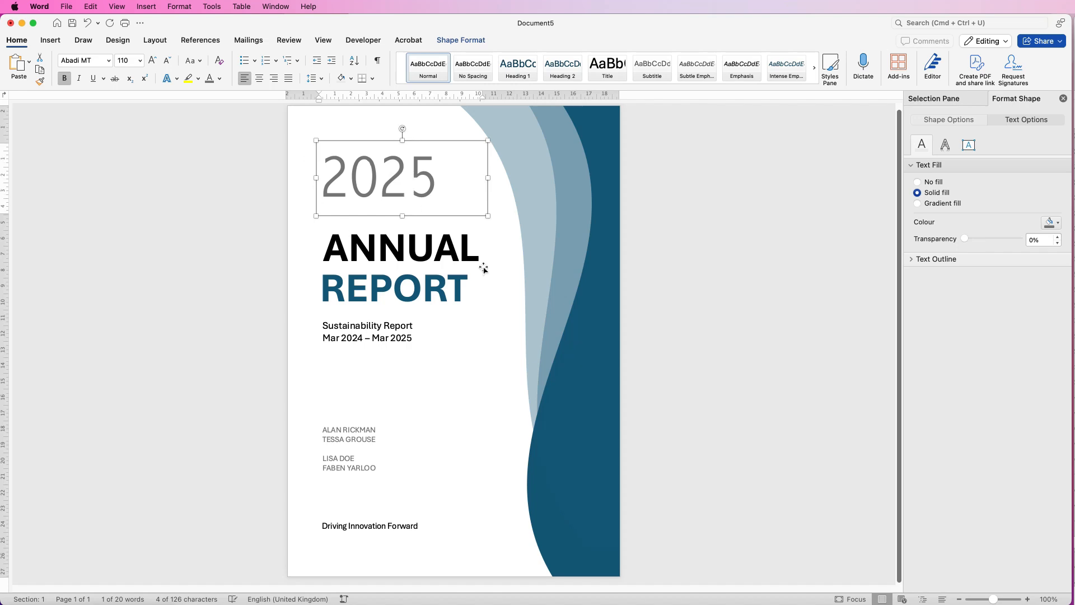
Tighten the title block by nudging REPORT up closer to ANNUAL and the Sustainability Report text up directly beneath REPORT
{"action": "left_click", "coordinate": [458, 286]}
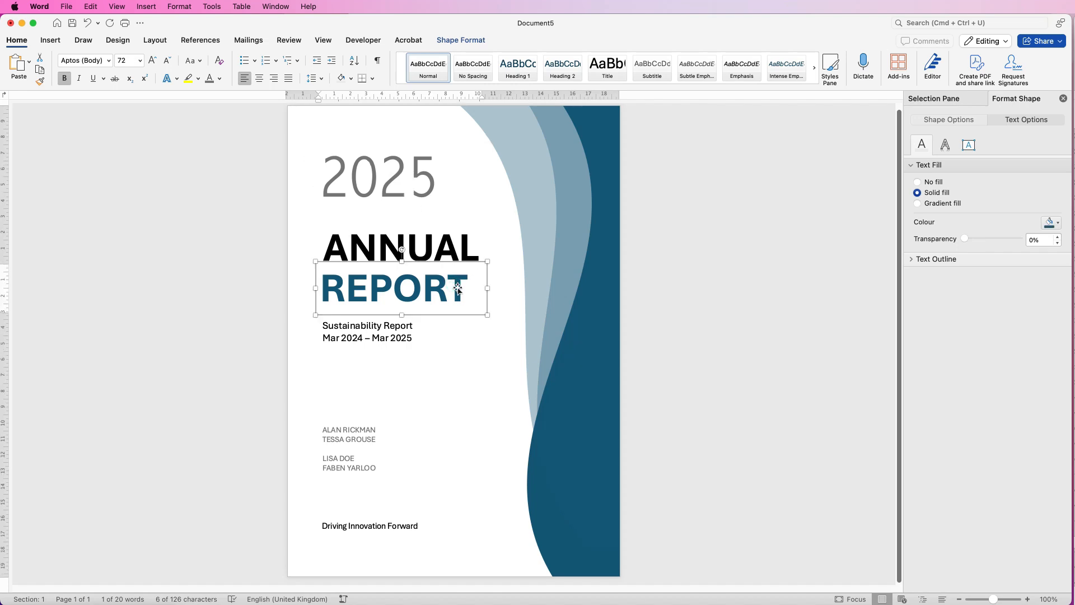
{"action": "key", "text": "Up"}
{"action": "left_click", "coordinate": [383, 334]}
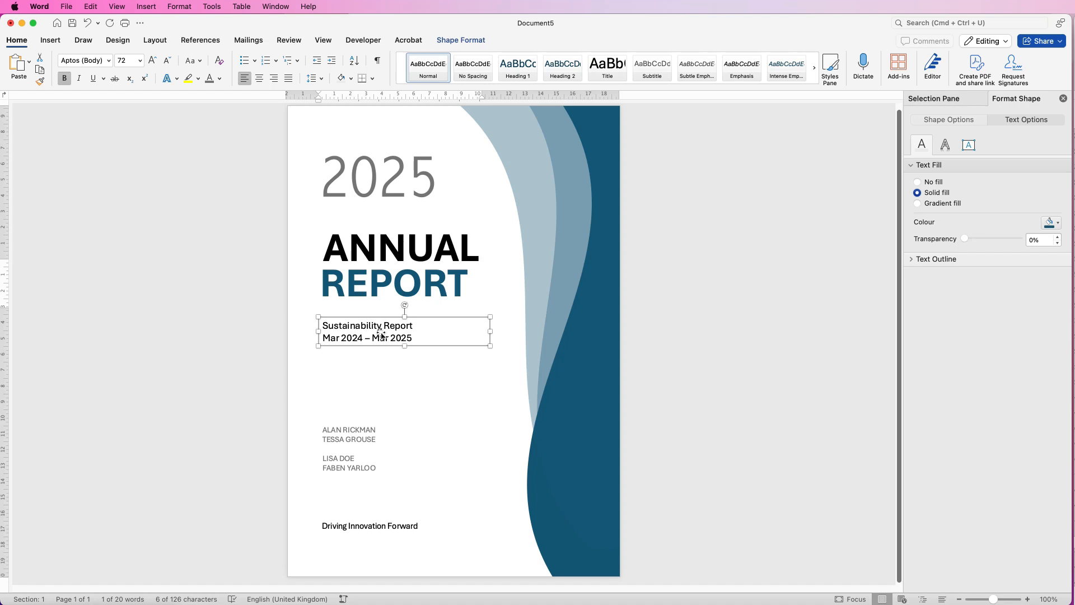
{"action": "key", "text": "Up"}
{"action": "key", "text": "Up"}
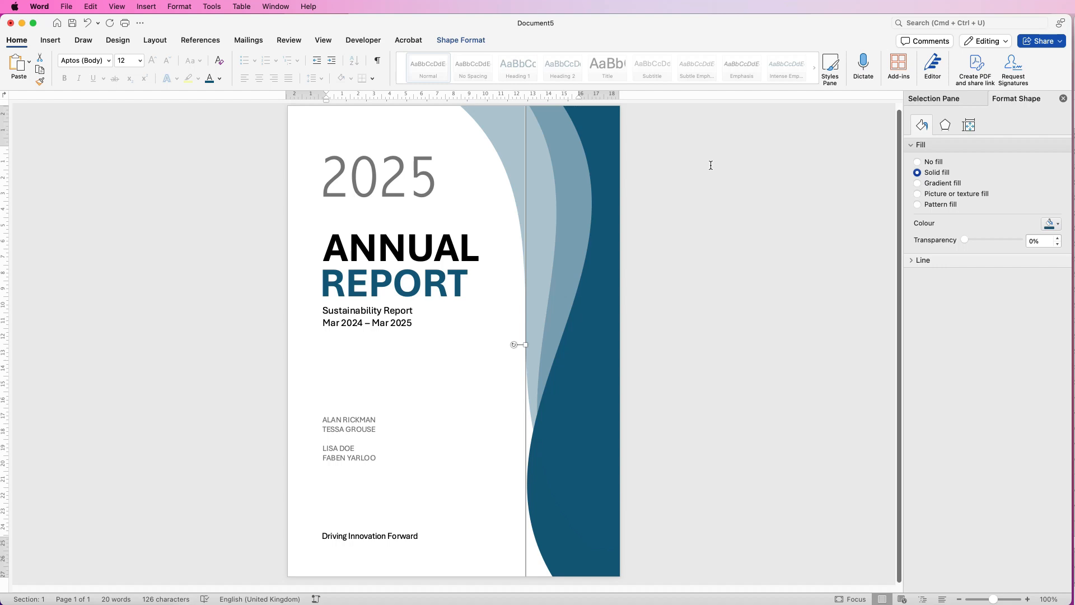
{"action": "left_click", "coordinate": [707, 195]}
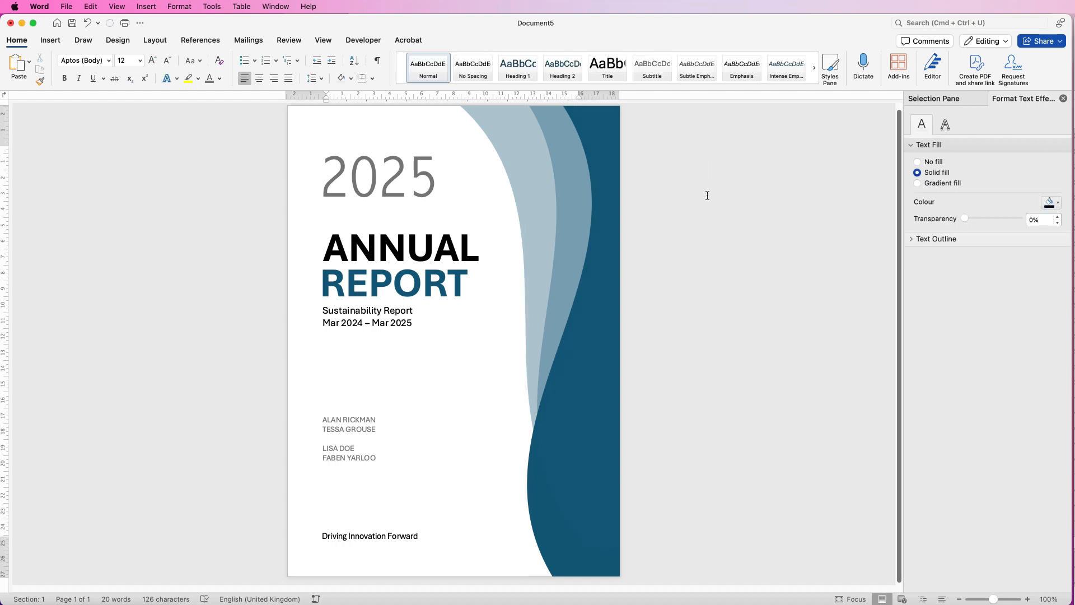